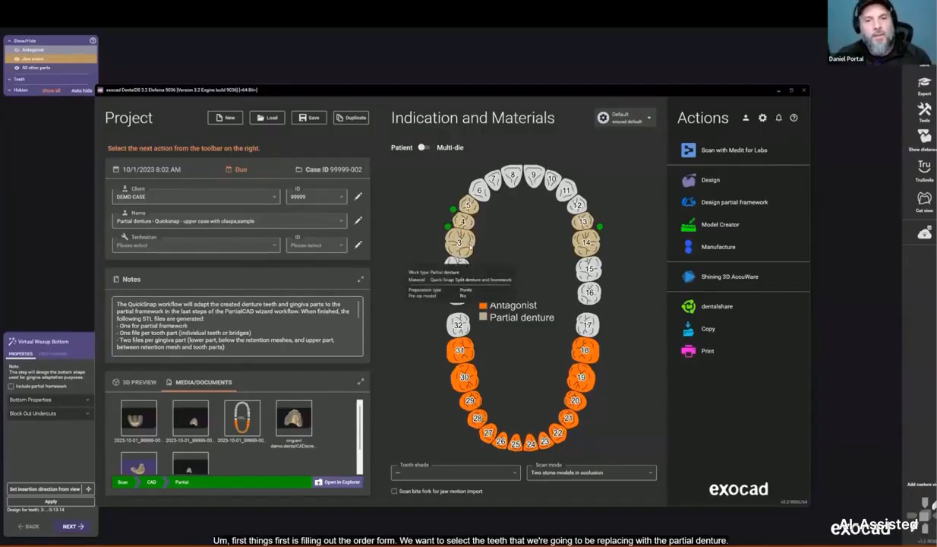
- Review the work type, material and production parameters of tooth 3 in the partial denture order form
left_click(454, 243)
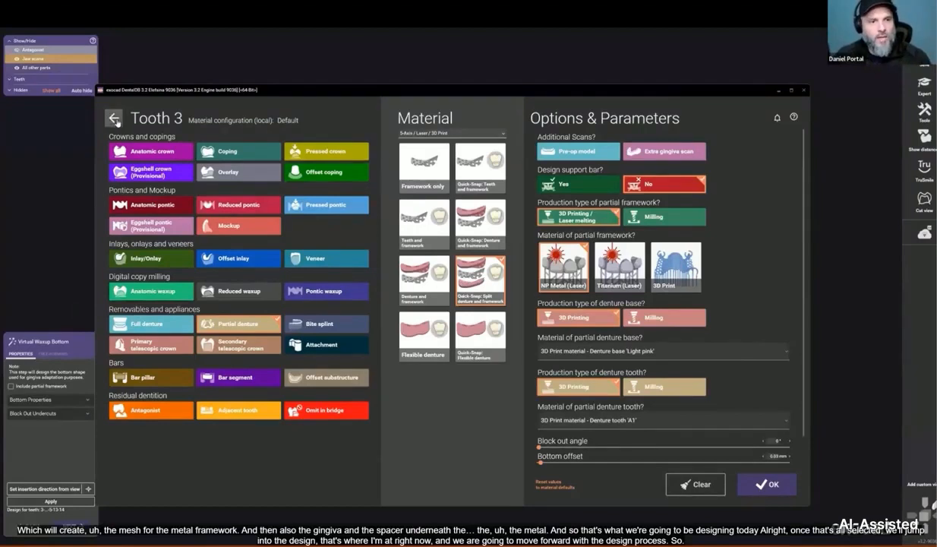
left_click(113, 118)
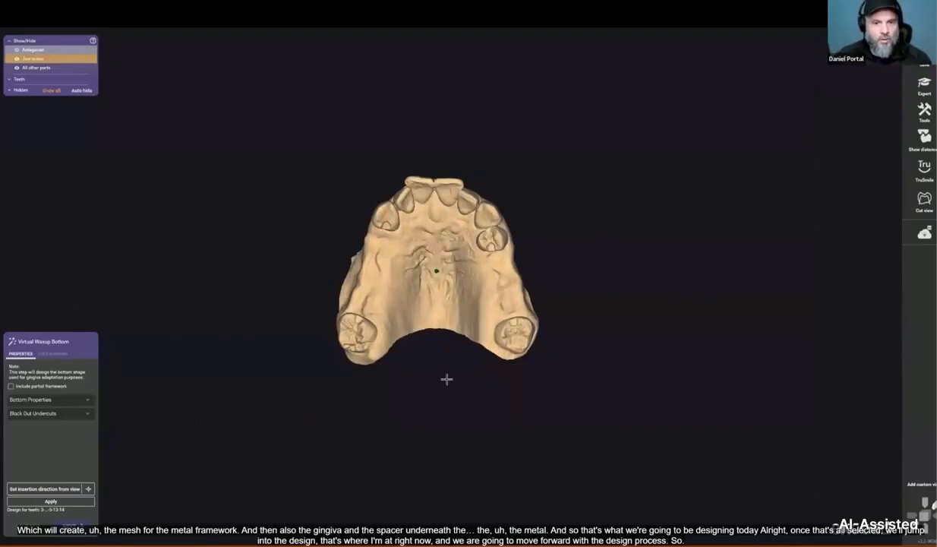
- Place the tooth models for teeth 3-5 by marking the mesial contact on the canine and the distal contact on the molar
scroll(437, 378, "up", 4)
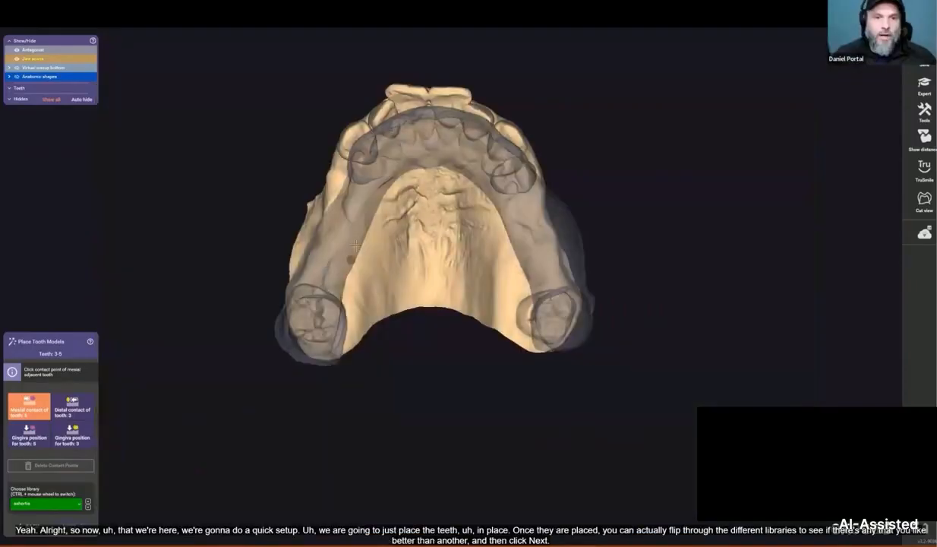
right_click_drag(370, 208, 430, 431)
scroll(326, 201, "up", 5)
left_click(319, 216)
left_click(445, 439)
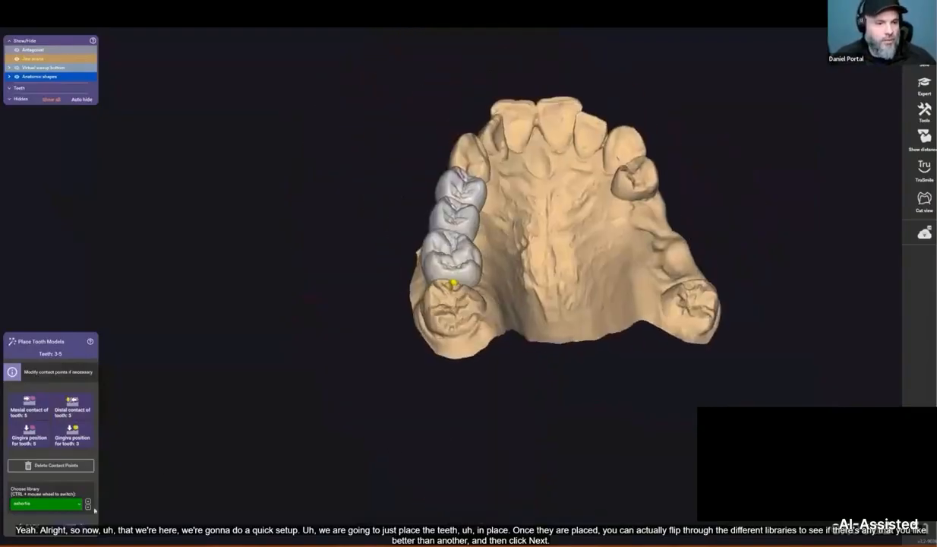
- Cycle through the tooth libraries for teeth 3-5 to the alternative library, and continue to teeth 13-14
left_click(89, 507)
left_click(89, 506)
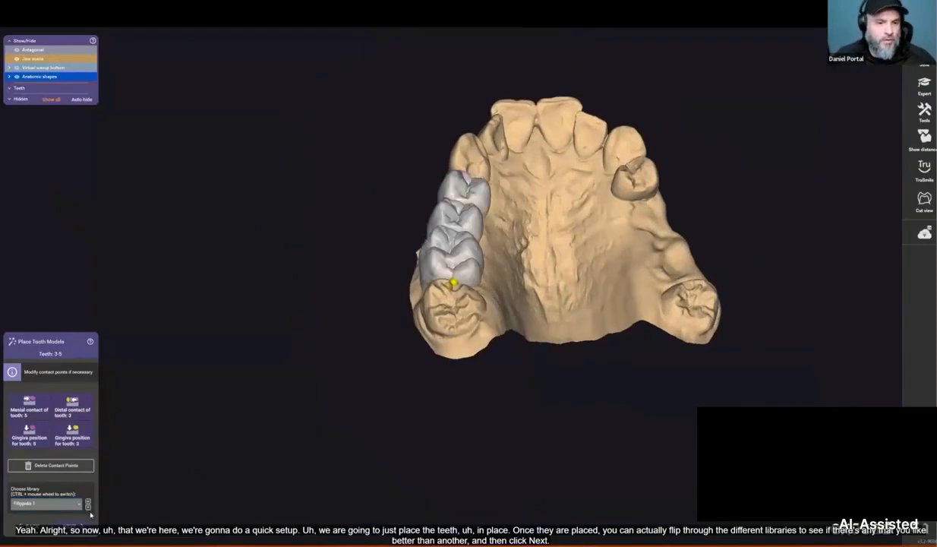
left_click(89, 507)
left_click(89, 508)
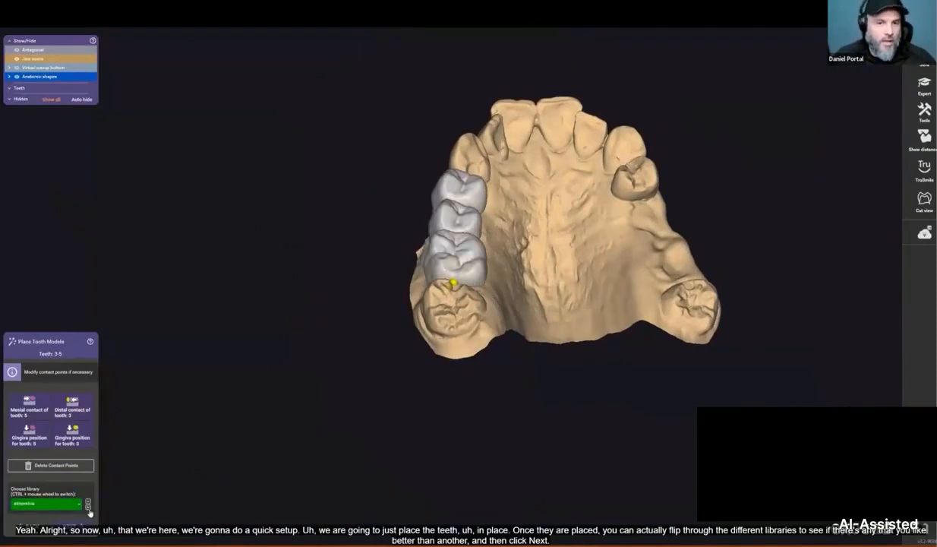
scroll(385, 419, "down", 5)
right_click_drag(385, 421, 418, 399)
key("Return")
- Place the tooth models for teeth 13-14 by marking the mesial contact on tooth 12 and the distal contact on the molar
scroll(524, 264, "up", 5)
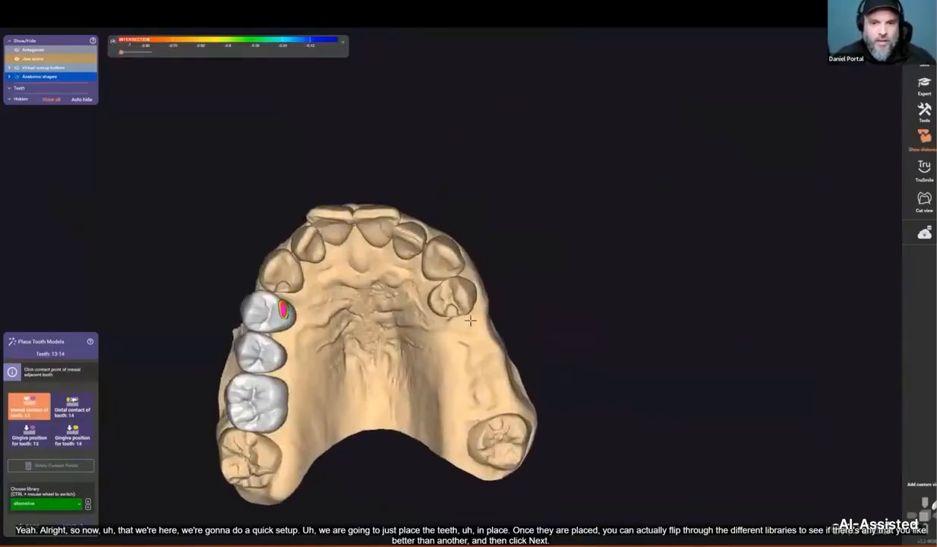
right_click_drag(477, 334, 448, 301)
scroll(447, 299, "up", 4)
left_click(433, 297)
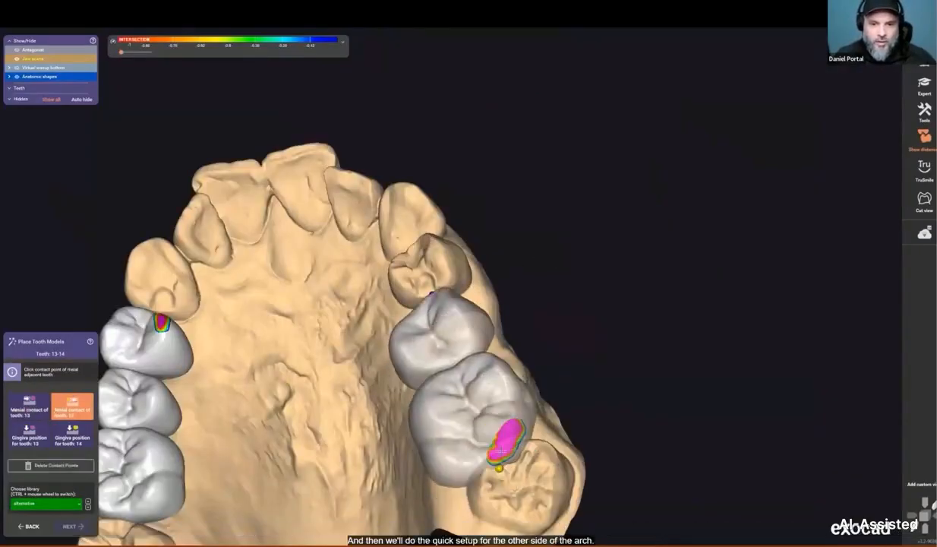
right_click_drag(507, 454, 487, 391)
left_click(465, 469)
- Shift the mesial contact point of tooth 13 along tooth 12, and continue to tooth placement
scroll(464, 469, "down", 4)
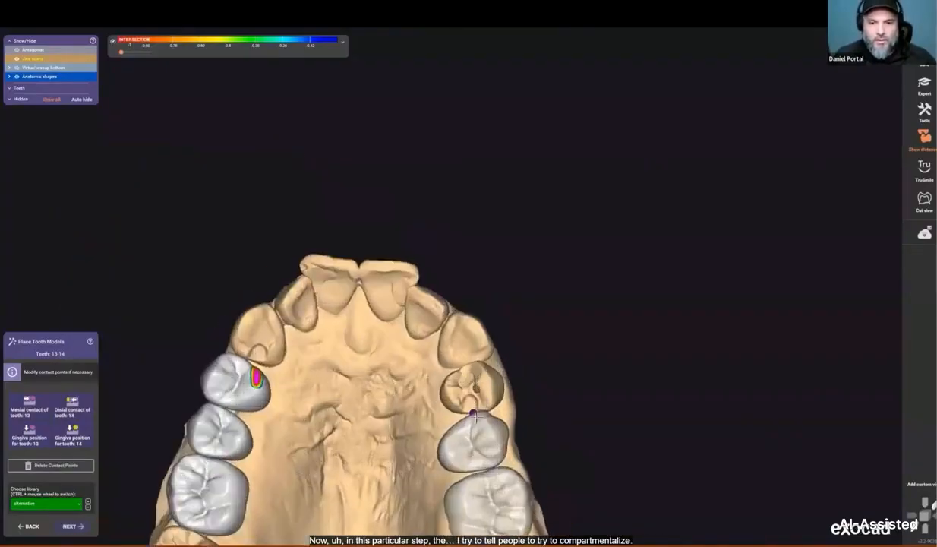
scroll(488, 391, "up", 3)
left_click_drag(465, 420, 486, 420)
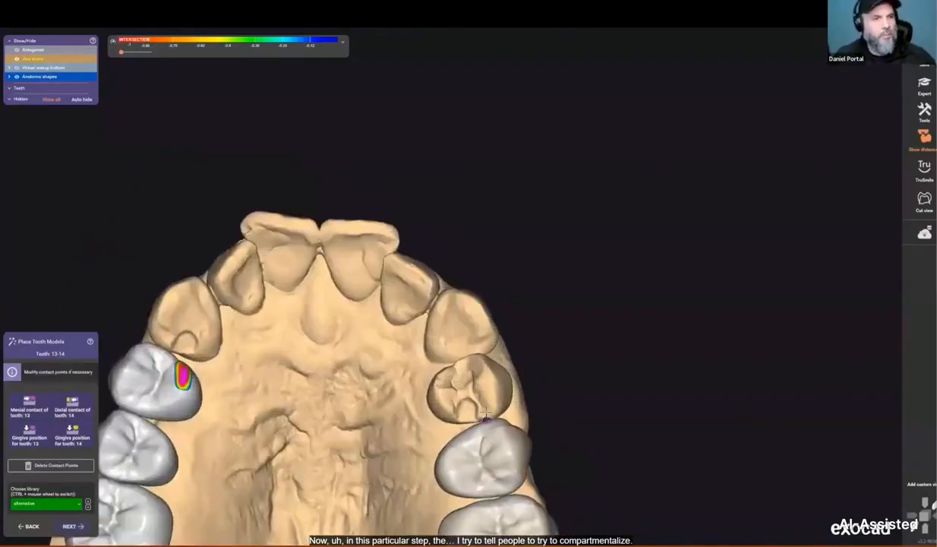
scroll(559, 364, "down", 3)
scroll(544, 365, "down", 3)
right_click_drag(545, 366, 427, 428)
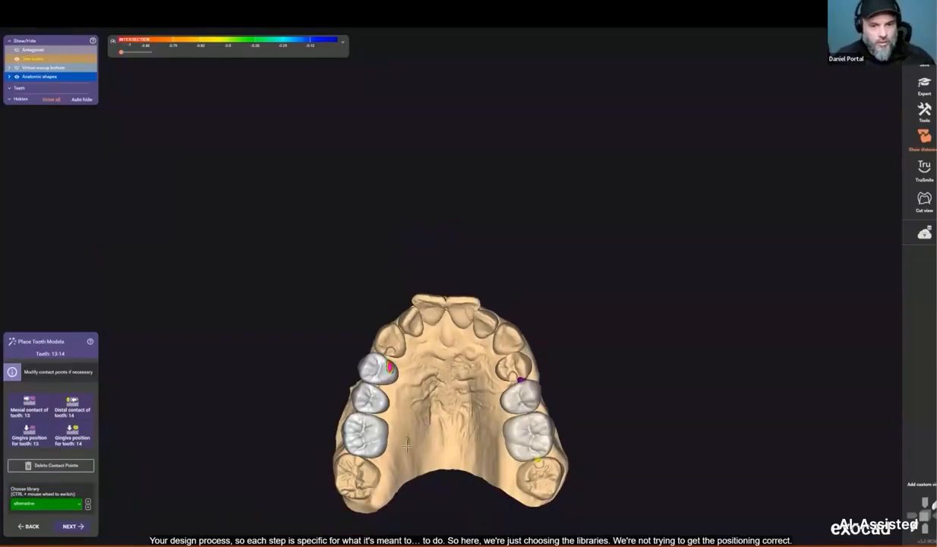
right_click_drag(407, 446, 407, 444)
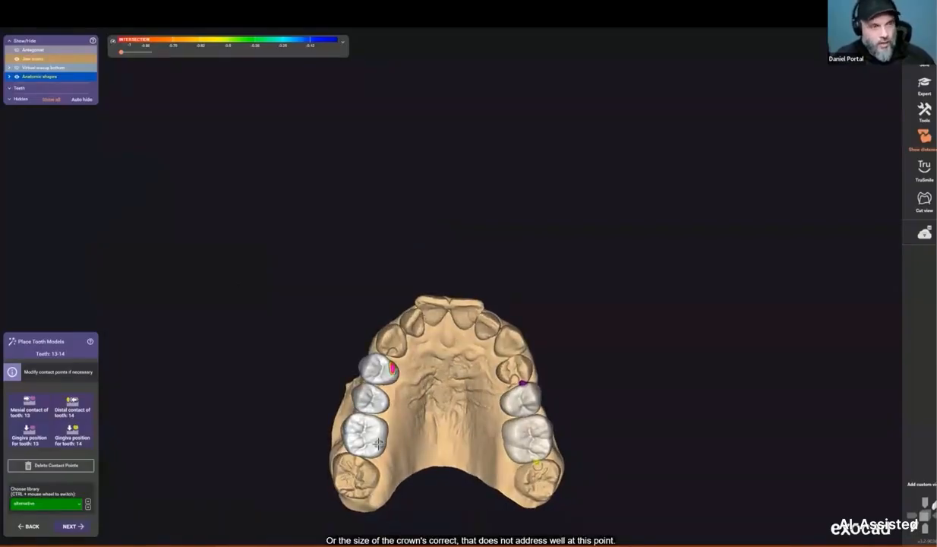
right_click_drag(423, 361, 409, 361)
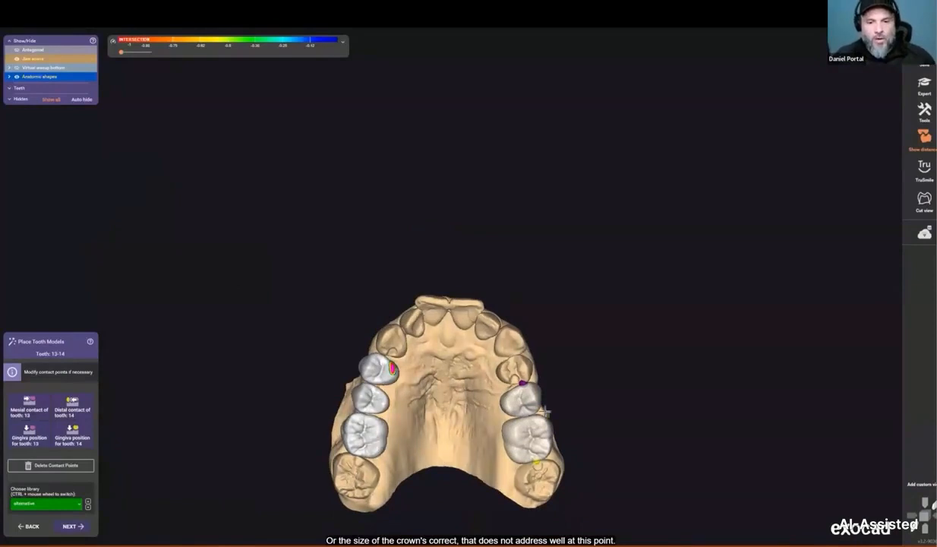
key("space")
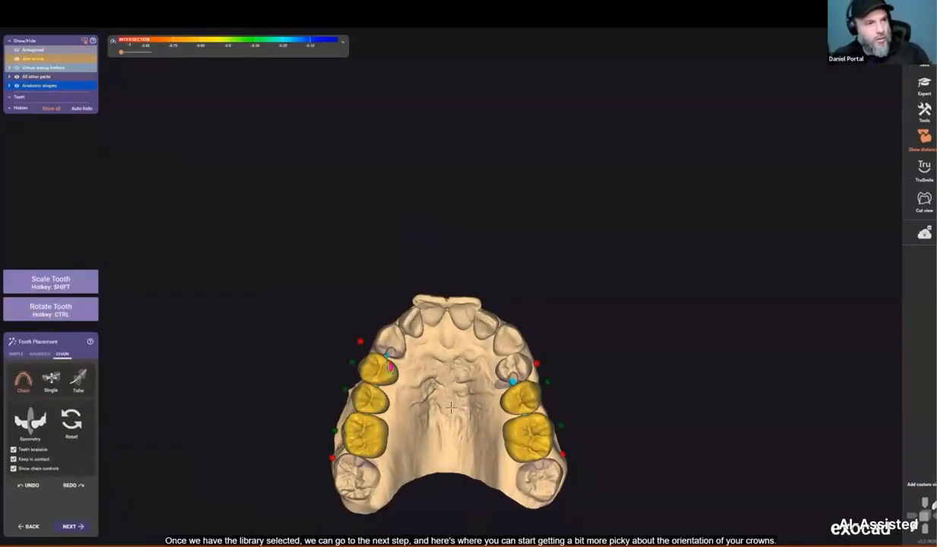
- Switch tooth placement from chain to advanced mode for individual control of the teeth
right_click_drag(388, 360, 404, 365)
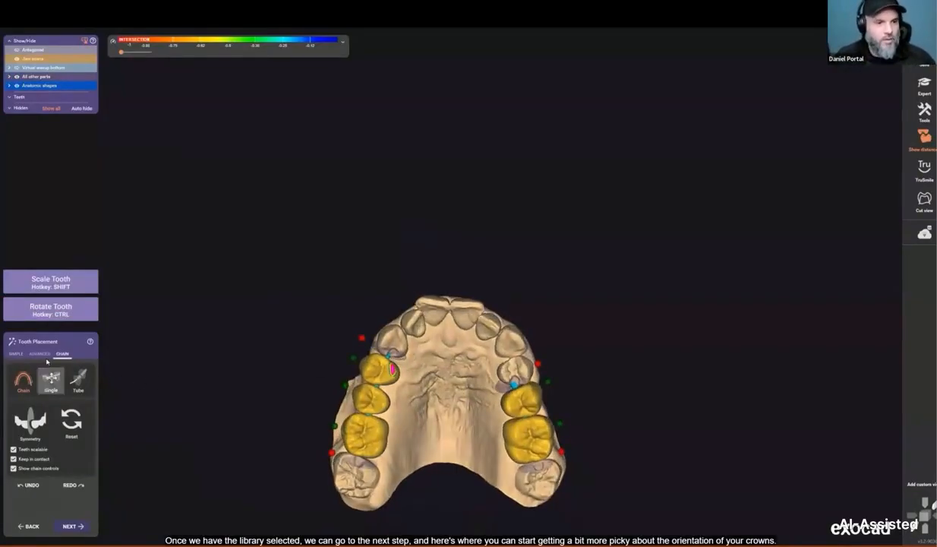
scroll(397, 393, "up", 2)
scroll(397, 394, "up", 3)
middle_click_drag(397, 394, 401, 362)
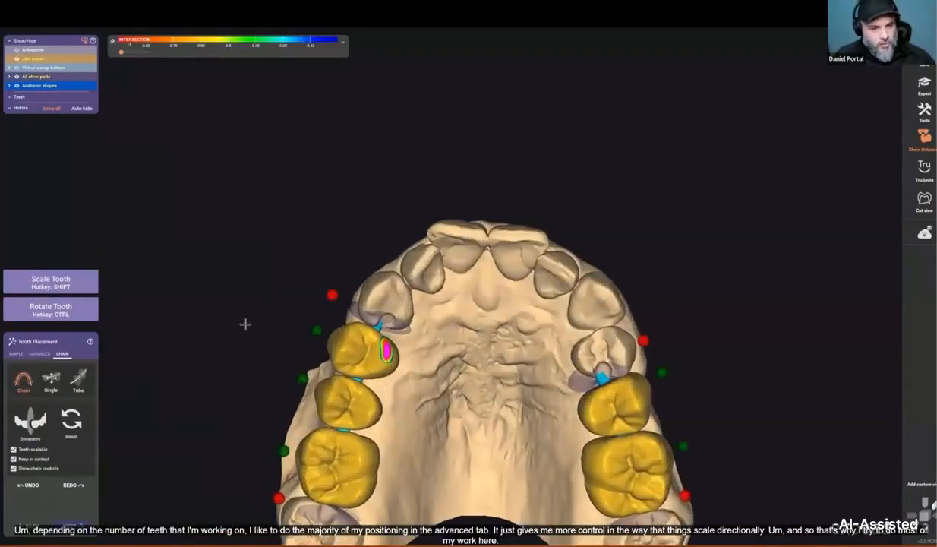
left_click(39, 354)
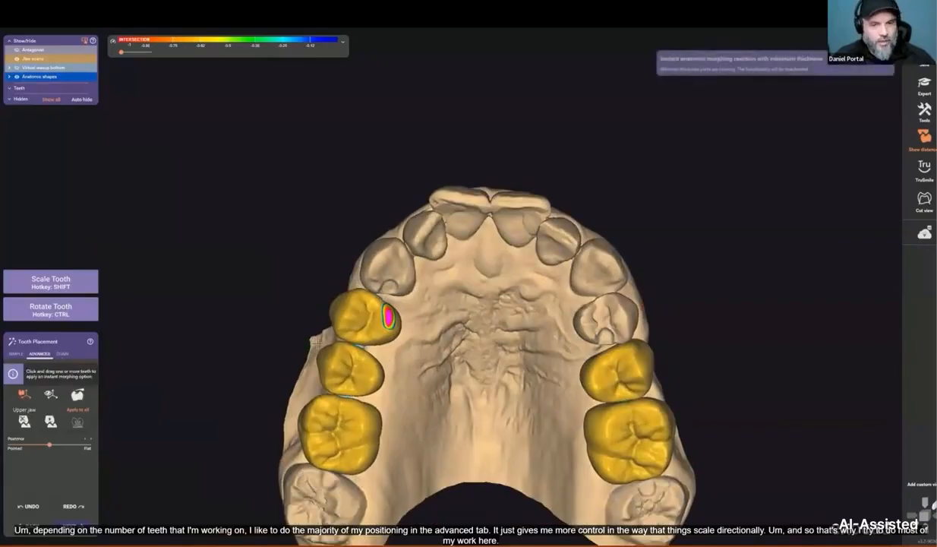
- Move and scale teeth 3-5 from the occlusal view so they line up with the arch
scroll(384, 319, "up", 3)
left_click_drag(390, 332, 413, 341)
left_click_drag(347, 354, 348, 355, "shift")
left_click_drag(345, 422, 355, 416)
scroll(355, 416, "down", 5)
scroll(355, 427, "up", 4)
left_click_drag(308, 455, 311, 456, "shift")
left_click_drag(312, 419, 310, 424, "shift")
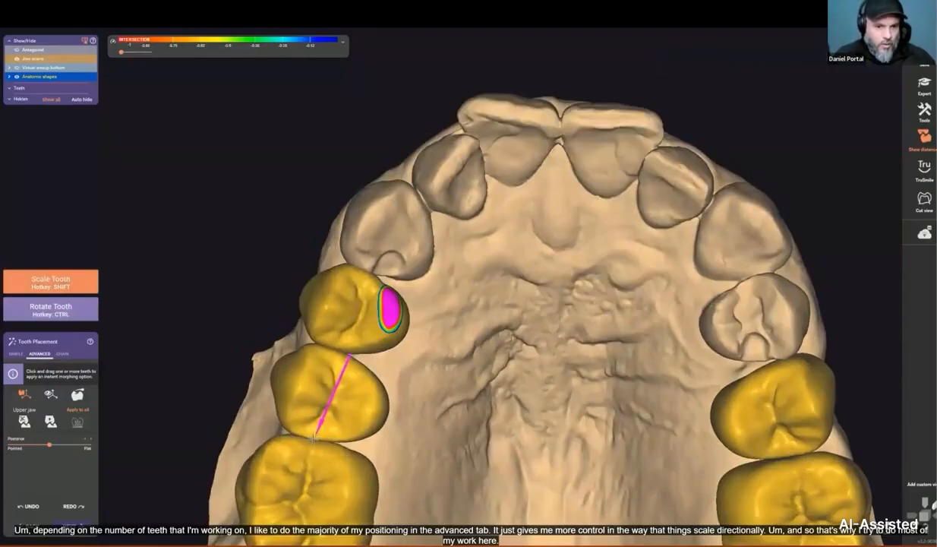
scroll(310, 423, "down", 4)
- Rotate the replacement teeth from the side view to align them with the neighbouring teeth
right_click_drag(310, 424, 414, 287)
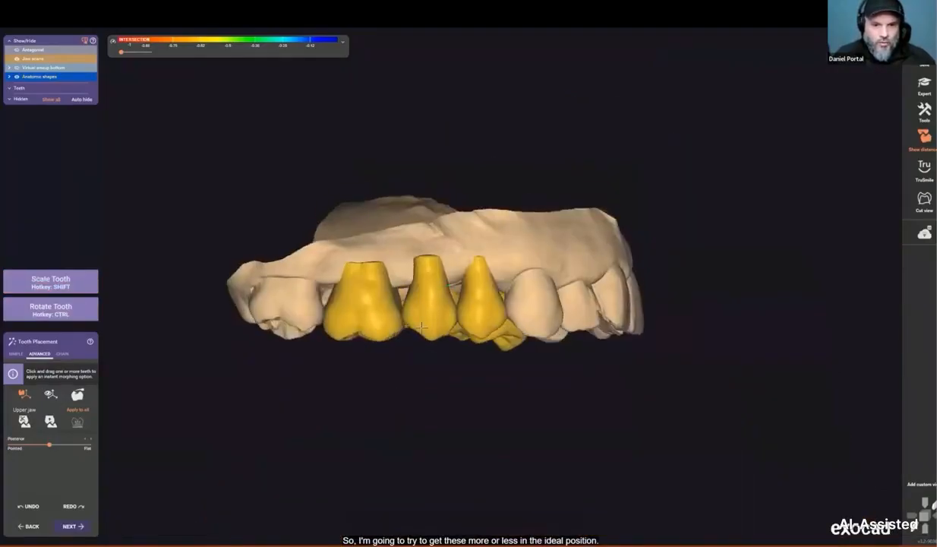
scroll(414, 287, "up", 3)
left_click_drag(447, 320, 442, 319, "ctrl")
scroll(443, 318, "down", 4)
right_click_drag(442, 319, 489, 328)
scroll(597, 315, "up", 4)
scroll(597, 315, "down", 4)
scroll(489, 328, "up", 5)
left_click_drag(462, 298, 473, 250, "ctrl")
- Reposition tooth 13 against tooth 12, and rotate tooth 14 to close the gap between them
middle_click(466, 242)
right_click_drag(462, 236, 472, 407)
left_click_drag(471, 407, 478, 437)
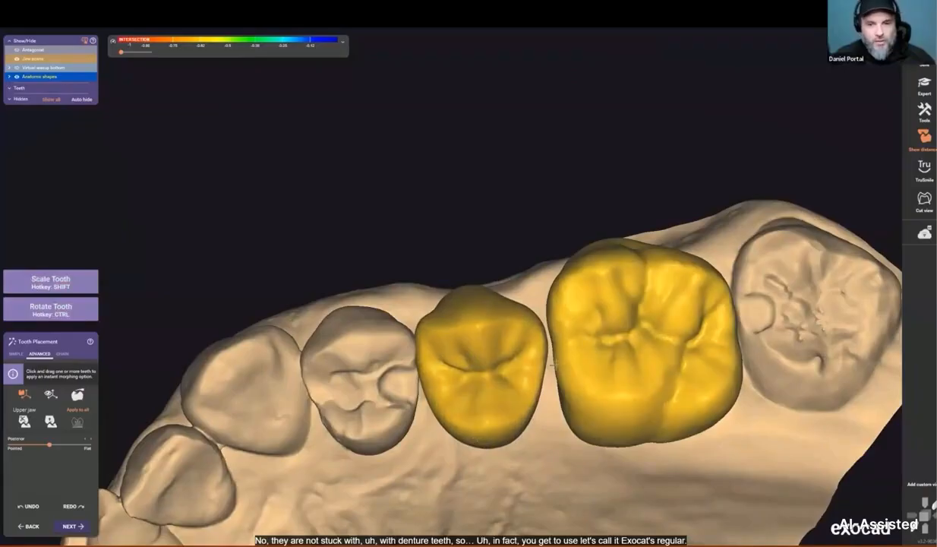
left_click_drag(641, 350, 668, 365, "ctrl")
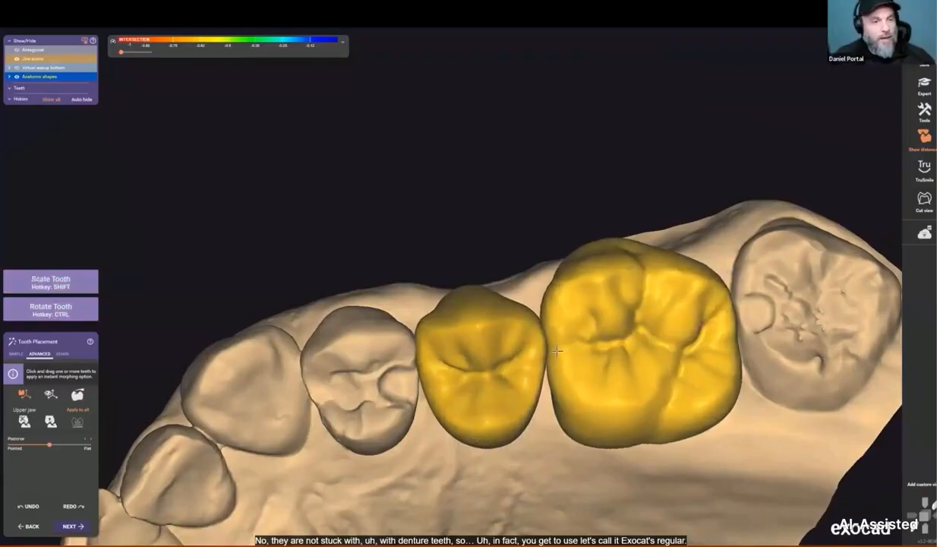
scroll(561, 351, "down", 2)
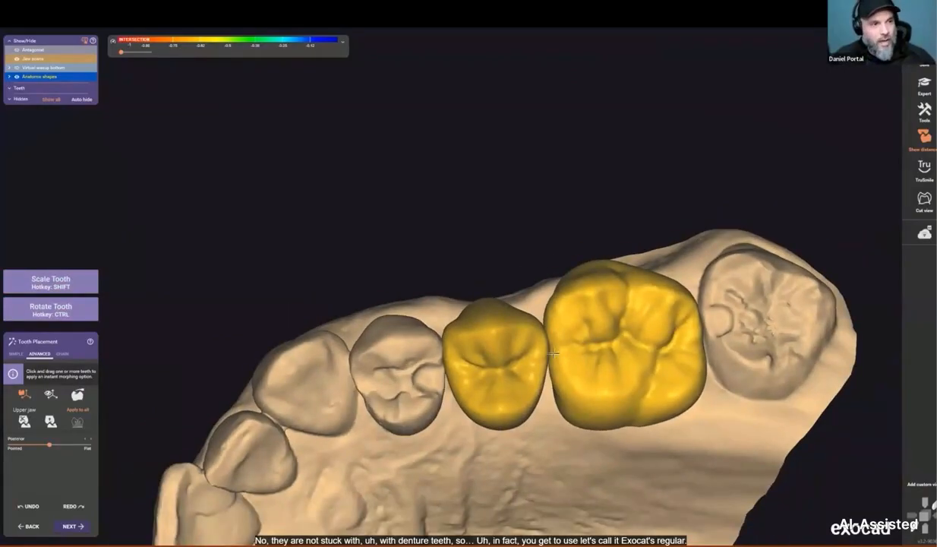
- Scale tooth 13 in the buccal-palatal direction and refine the rotation of the teeth on that side
right_click_drag(605, 299, 407, 294)
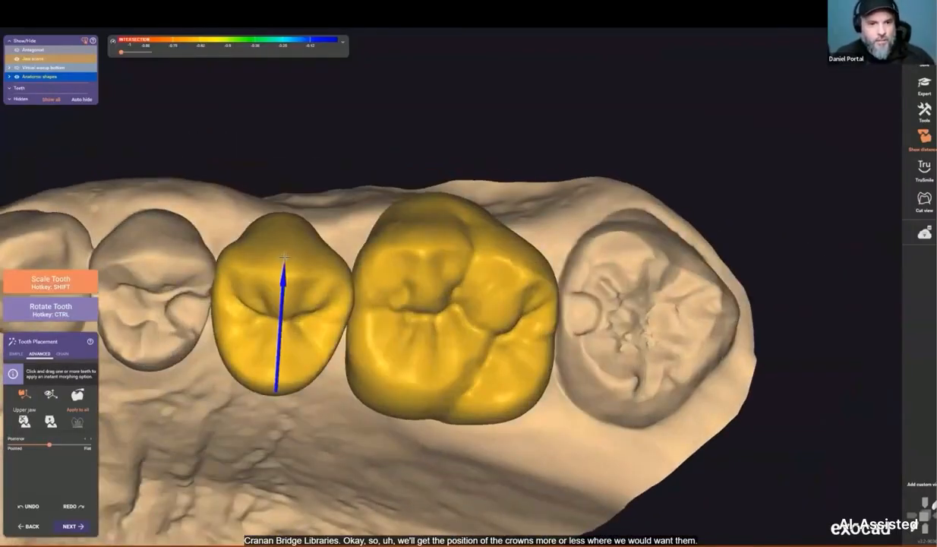
scroll(395, 311, "down", 2)
right_click_drag(410, 311, 382, 320)
left_click_drag(381, 320, 372, 308, "ctrl")
- Show the antagonist, and adjust the rotation and position of teeth 13 and 14 against the opposing arch
scroll(372, 316, "down", 3)
mouse_move(372, 315)
right_mouse_down()
mouse_move(370, 352)
mouse_move(357, 305)
right_mouse_up()
key("a")
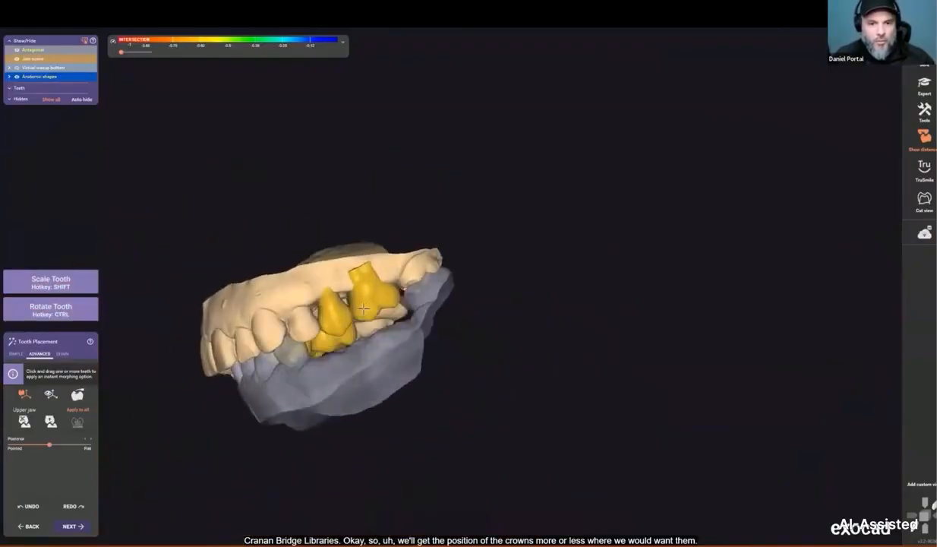
scroll(357, 305, "up", 3)
left_click_drag(357, 305, 360, 310, "ctrl")
right_click_drag(287, 319, 293, 286)
left_click_drag(305, 326, 303, 329)
scroll(299, 355, "down", 2)
mouse_move(291, 323)
right_mouse_down()
mouse_move(299, 354)
mouse_move(296, 340)
right_mouse_up()
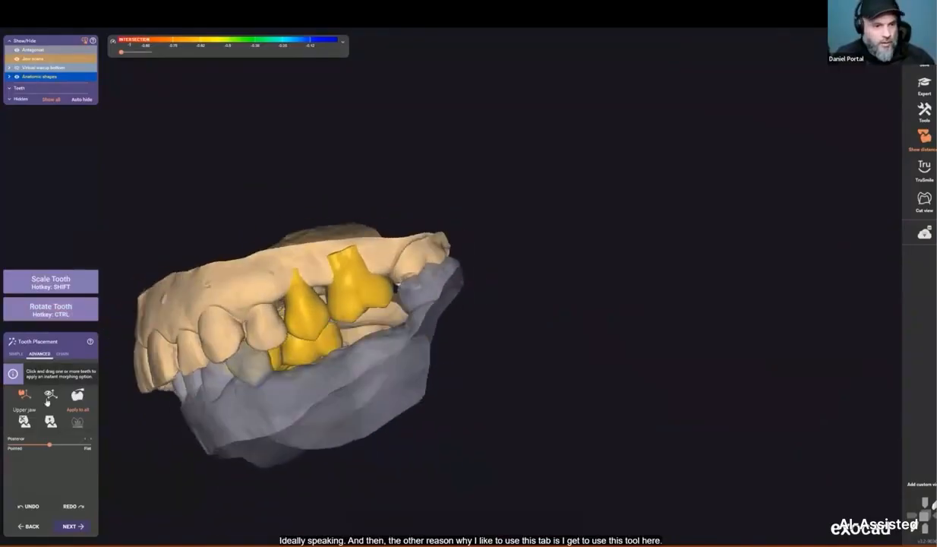
- Shift the posterior tooth shape setting from Pointed towards Flat, and continue to free-forming
mouse_move(60, 448)
left_mouse_down()
mouse_move(86, 445)
mouse_move(34, 442)
mouse_move(71, 434)
mouse_move(63, 444)
mouse_move(78, 444)
left_mouse_up()
right_click_drag(156, 407, 380, 383)
scroll(380, 384, "up", 2)
left_click_drag(79, 445, 84, 445)
scroll(304, 408, "down", 2)
right_click_drag(303, 408, 247, 408)
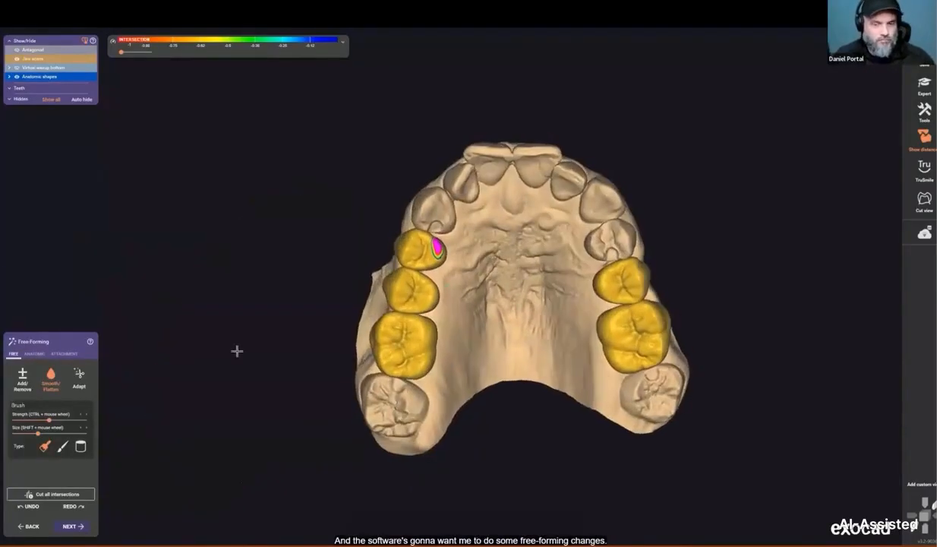
- Free-form the occlusal surface of the premolars among teeth 3-5, and switch to a fine Add/Remove brush
middle_click_drag(519, 317, 464, 293)
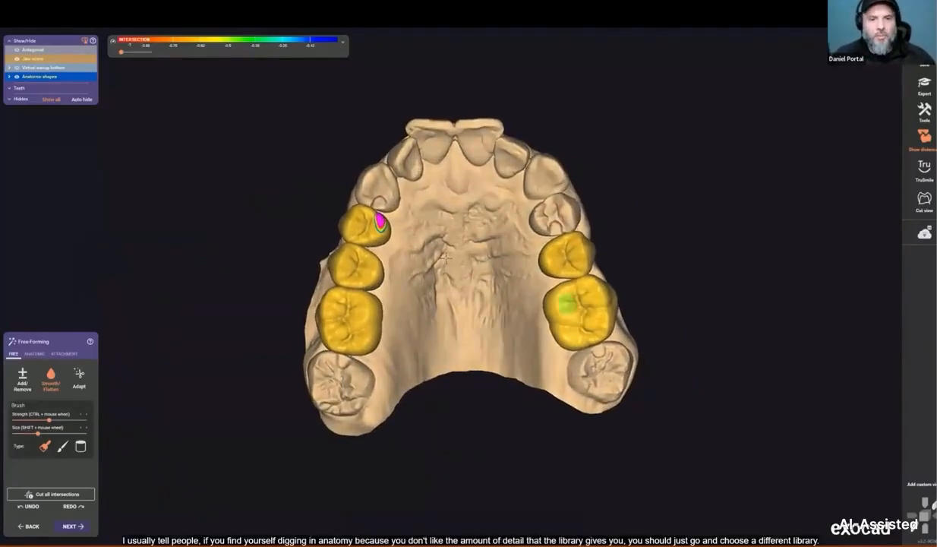
scroll(357, 270, "up", 5)
mouse_move(347, 228)
left_mouse_down()
mouse_move(321, 204)
mouse_move(348, 239)
left_mouse_up()
scroll(373, 290, "down", 4)
scroll(373, 290, "down", 2)
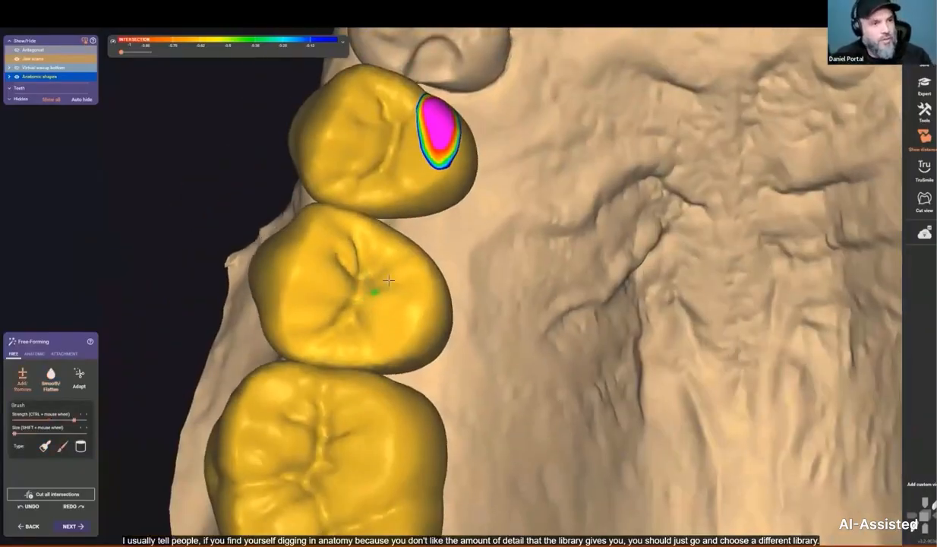
scroll(419, 318, "down", 4)
right_click_drag(411, 326, 396, 332)
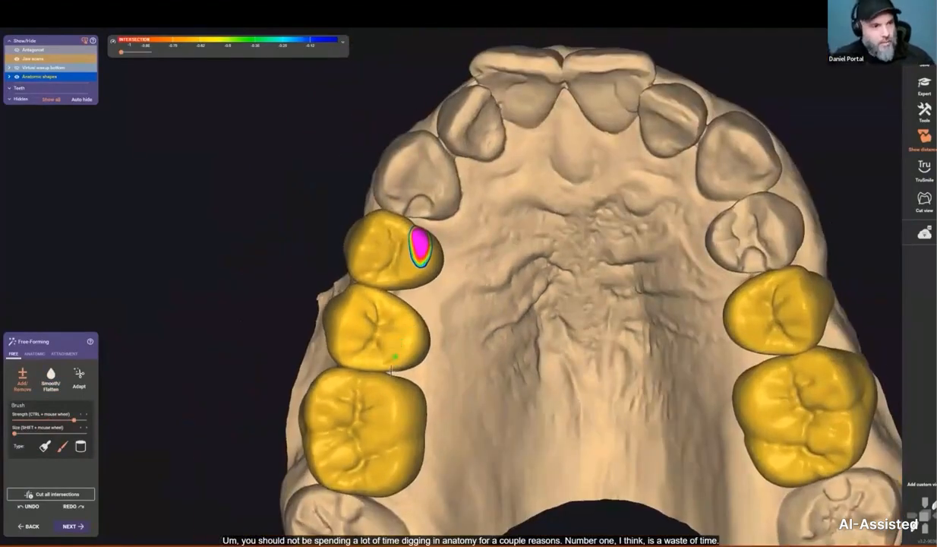
- Try to deepen an occlusal groove on tooth 3 with the fine Add/Remove brush
scroll(379, 345, "up", 5)
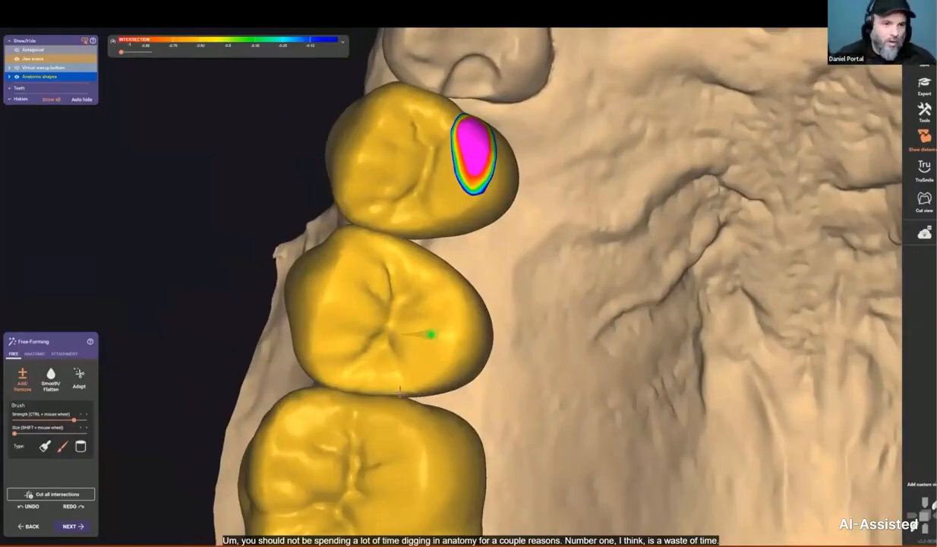
scroll(367, 441, "up", 5)
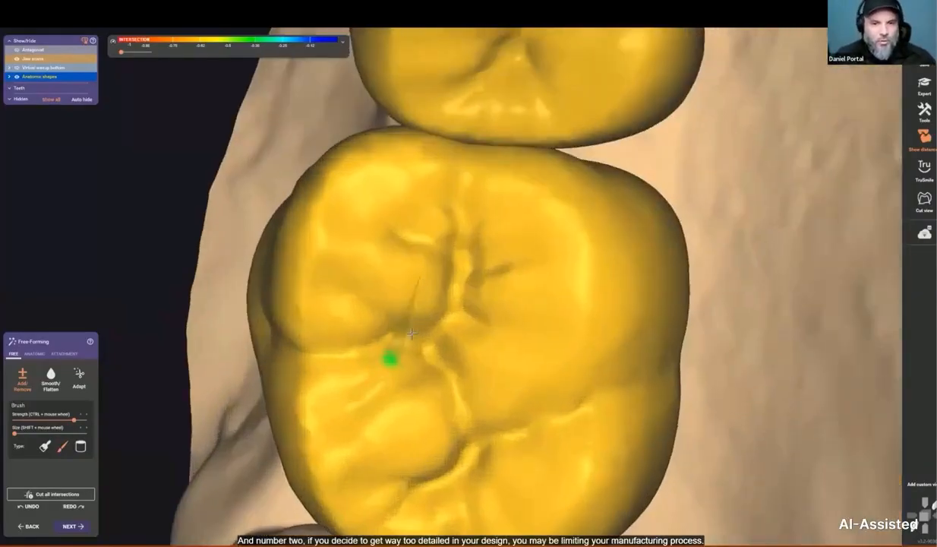
left_click_drag(397, 232, 445, 258, "shift")
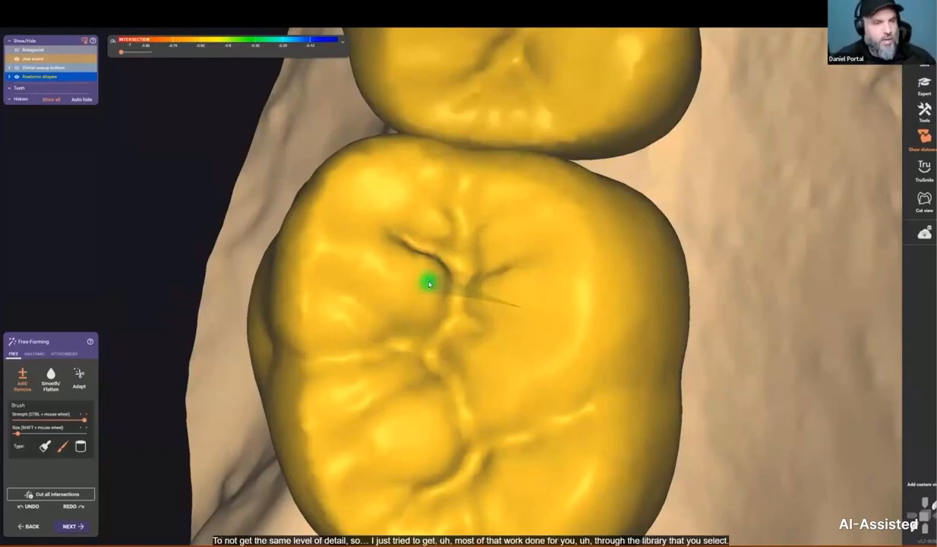
key("ctrl+z")
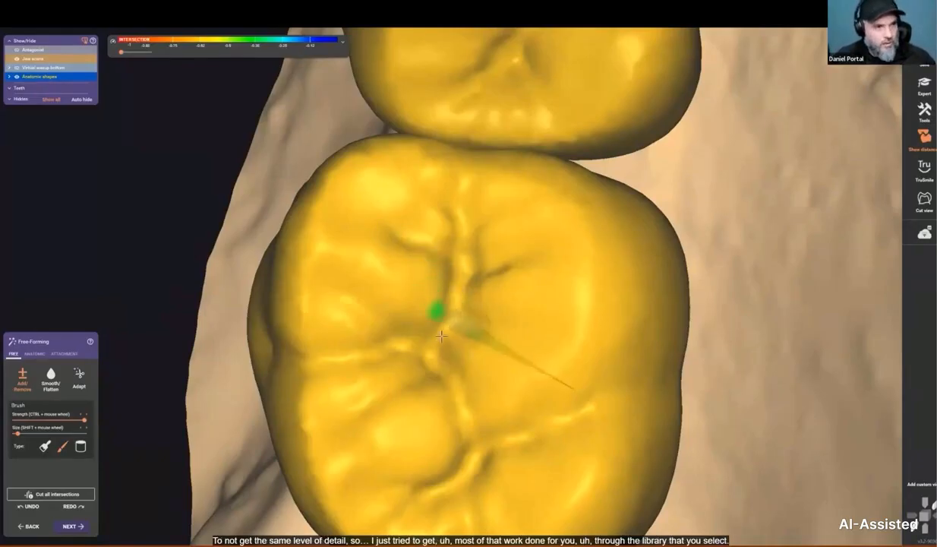
scroll(430, 294, "down", 10)
right_click_drag(484, 339, 476, 322)
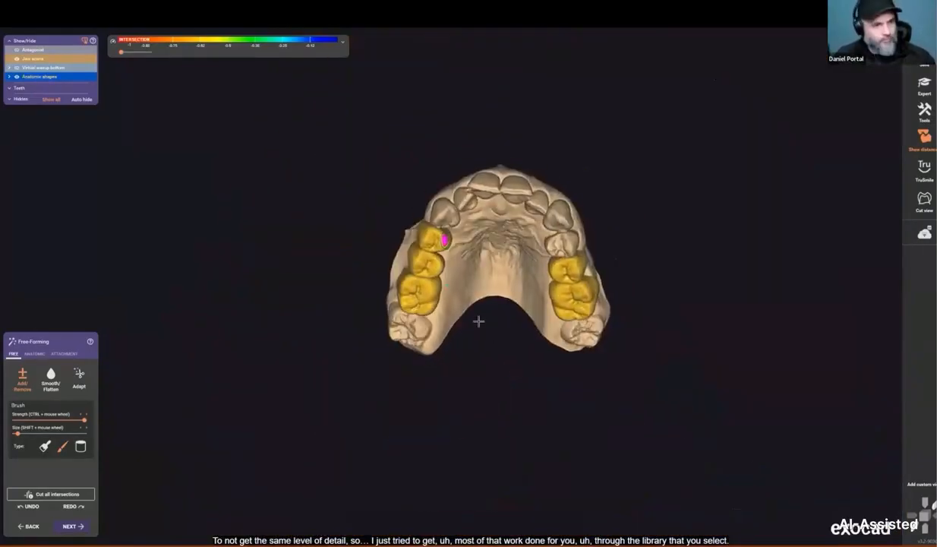
right_click_drag(501, 288, 505, 289)
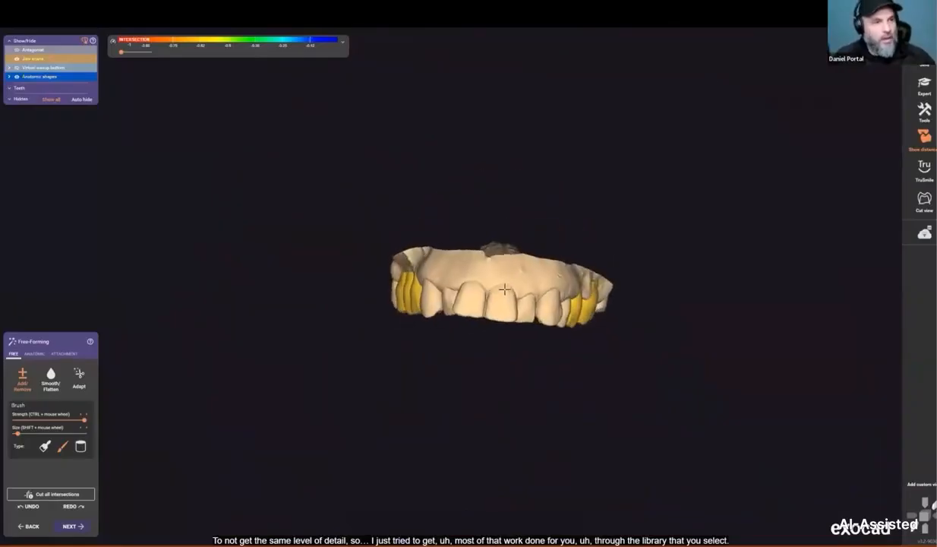
- Finish free-forming the teeth without any contact adaptation, and proceed to the gingiva base design for teeth 3-5
right_click_drag(458, 374, 460, 374)
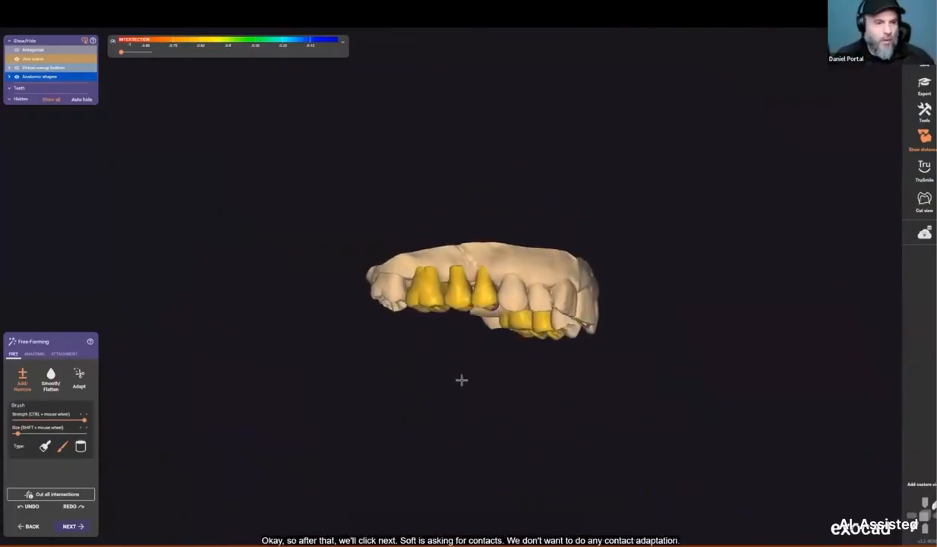
key("Return")
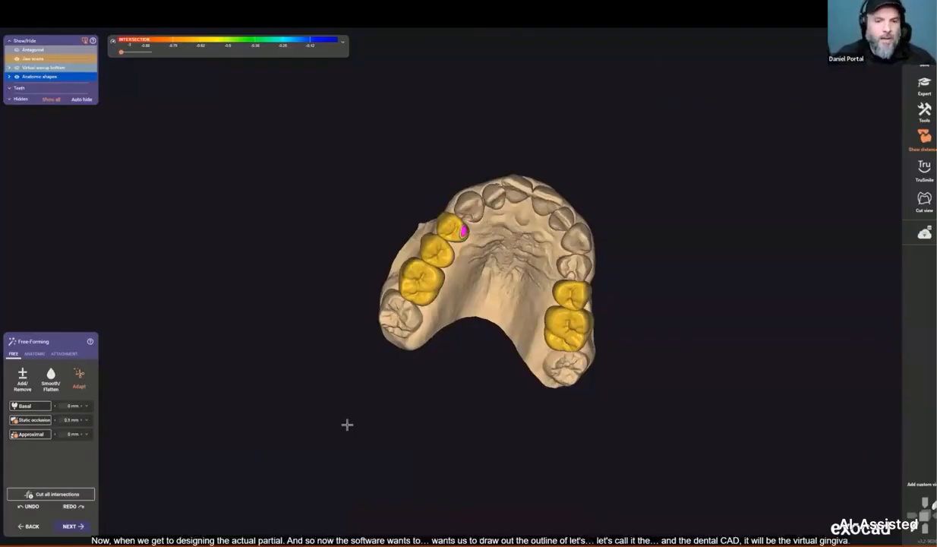
left_click(73, 526)
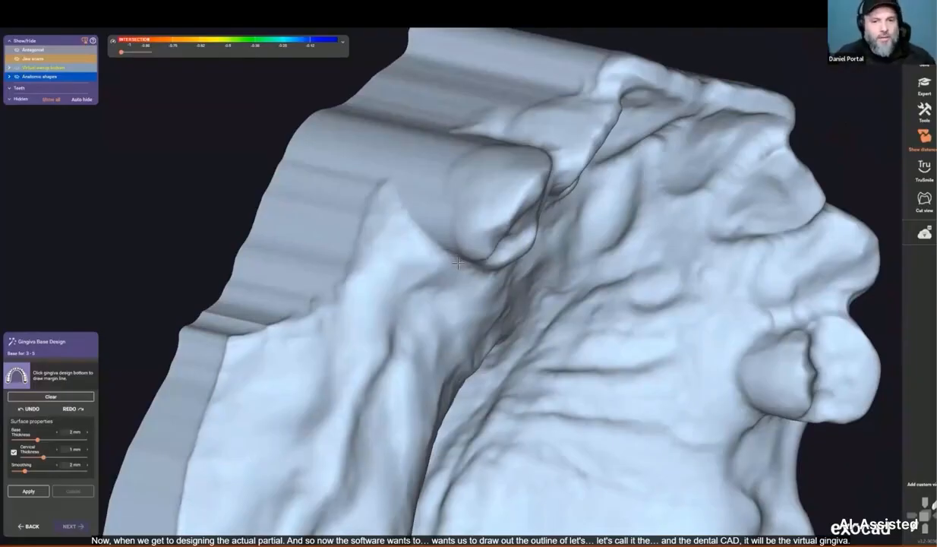
- Draw the gingiva margin line for teeth 3-5 from behind the canine along the buccal side of the ridge to the molar
left_click(458, 262)
left_click(419, 243)
left_click(383, 242)
right_click_drag(371, 244, 441, 309)
left_click(431, 299)
left_click(399, 370)
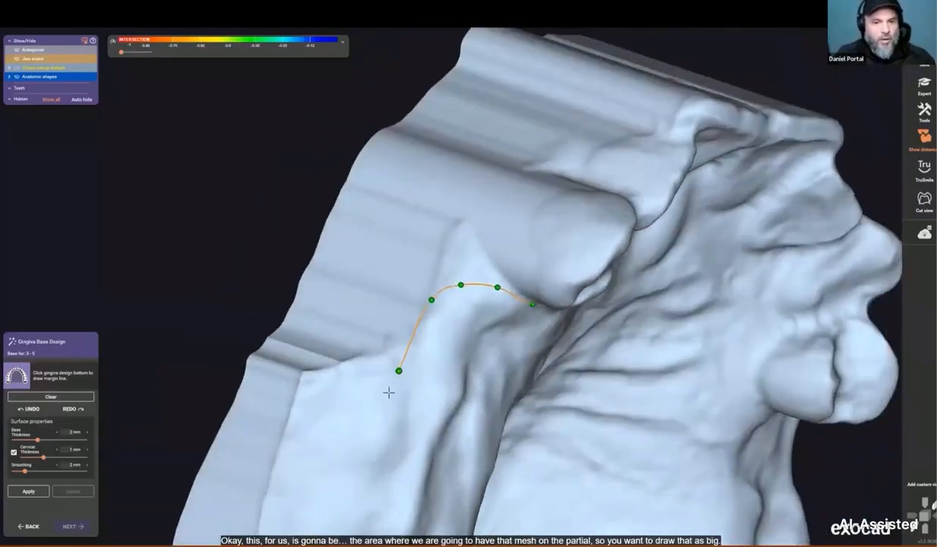
right_click_drag(415, 388, 413, 373)
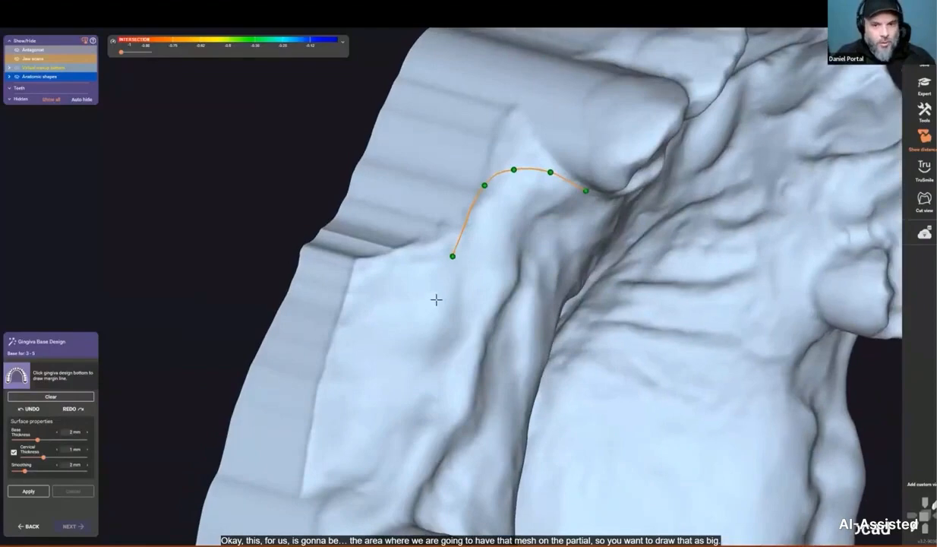
left_click(430, 317)
left_click(410, 392)
left_click(395, 473)
right_click_drag(412, 484, 392, 504)
left_click(409, 526)
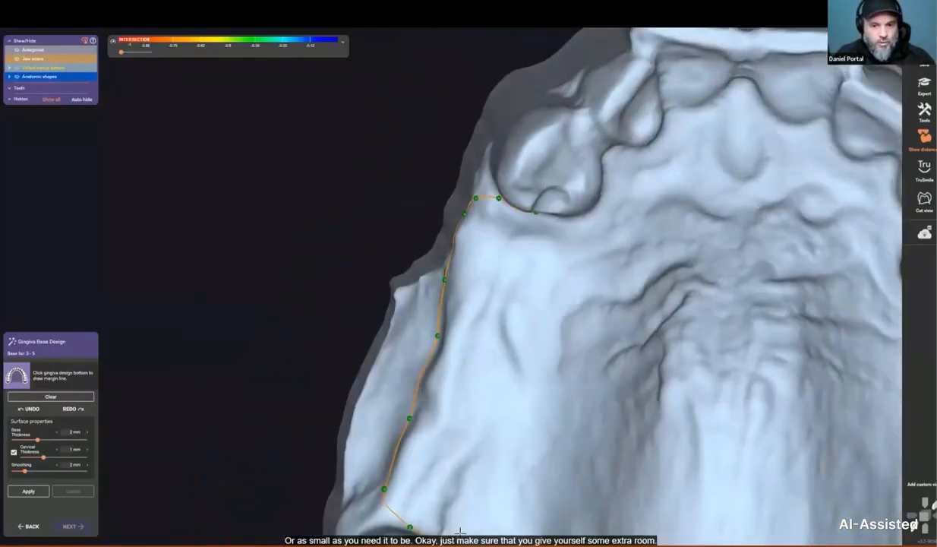
- Continue the 3-5 margin line around the mesial side of the molar and forward along the palatal side towards the canine
middle_click_drag(448, 524, 439, 267)
right_click_drag(457, 305, 440, 298)
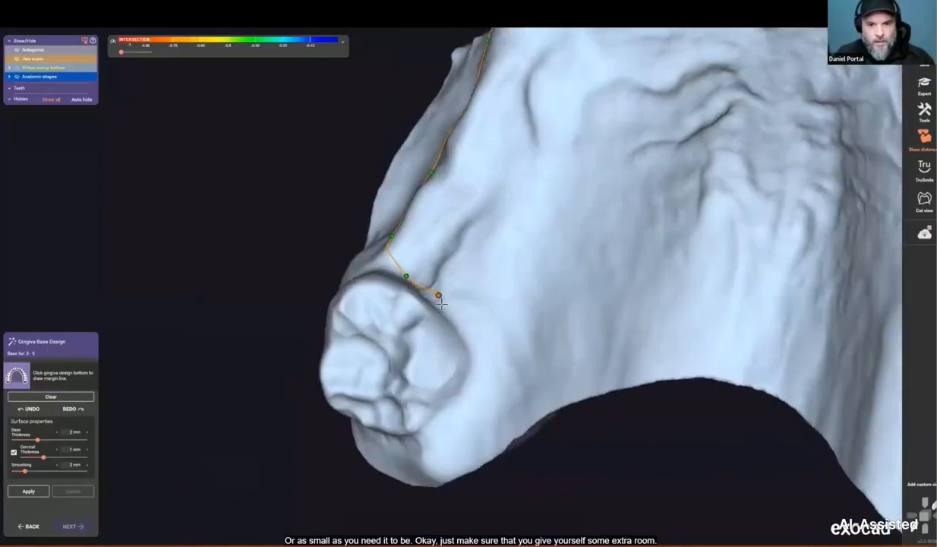
left_click(477, 327)
left_click(522, 299)
left_click(538, 243)
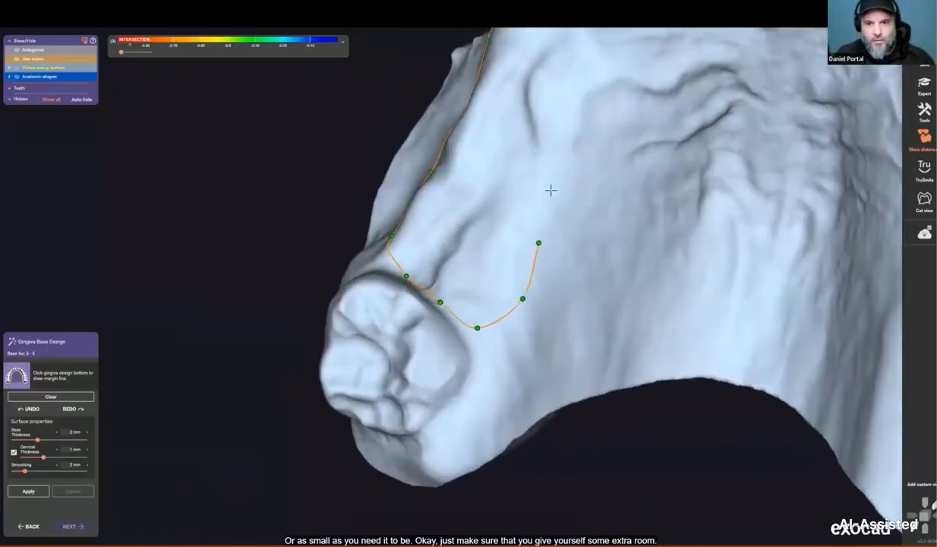
right_click_drag(551, 190, 466, 294)
left_click(456, 236)
left_click(483, 159)
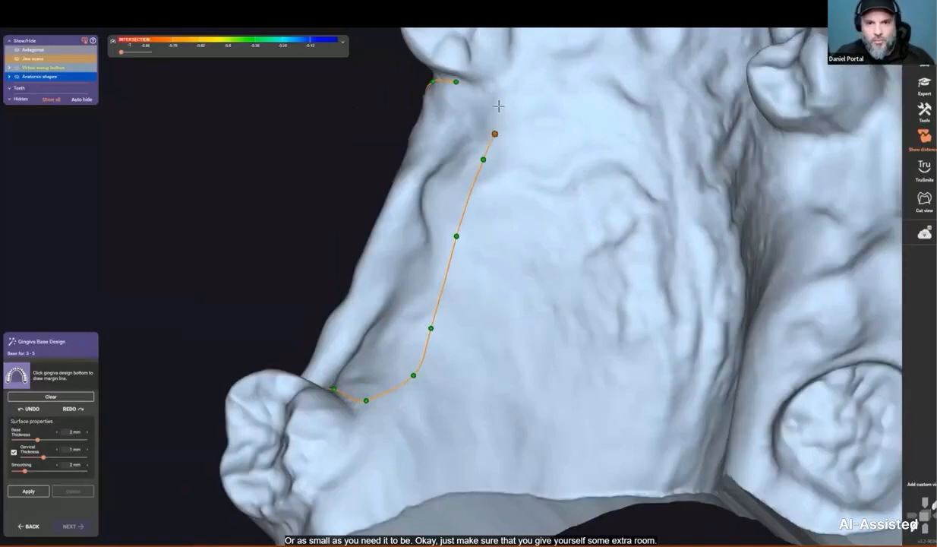
left_click(500, 114)
left_click(495, 90)
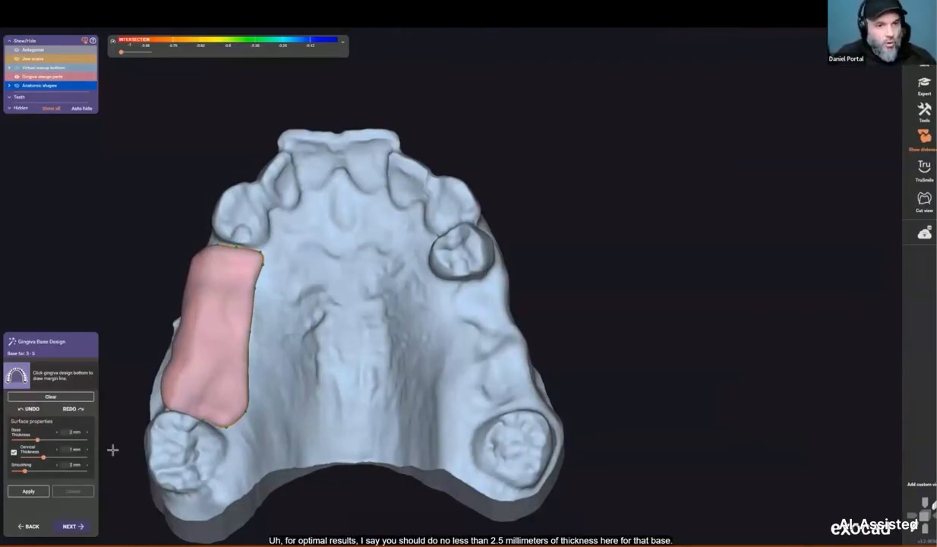
- Generate the gingiva base for teeth 3-5, increase its base thickness, and reapply it
key("Return")
left_click(35, 493)
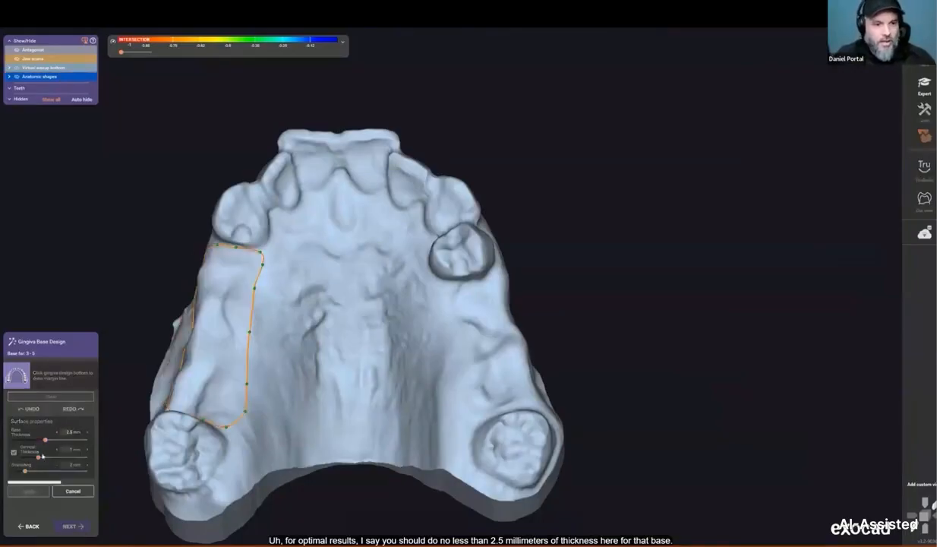
left_click(87, 433)
left_click(28, 492)
- Draw the gingiva margin line for teeth 13-14 from behind the premolar along the palatal side and around to the molar
right_click_drag(361, 388, 376, 403)
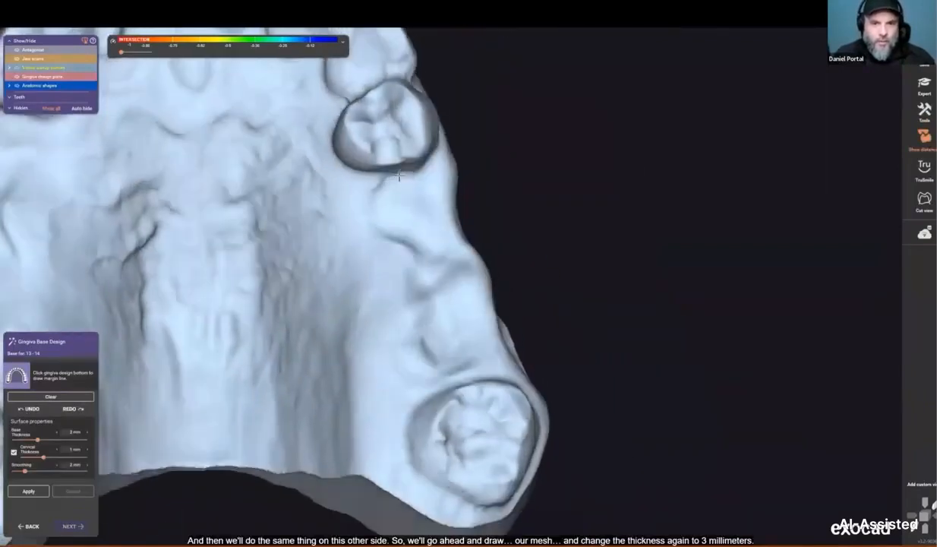
left_click(385, 175)
left_click(353, 184)
left_click(329, 233)
left_click(341, 292)
left_click(347, 373)
left_click(361, 433)
left_click(407, 443)
left_click(450, 432)
- Complete the 13-14 margin line along the buccal side back to the premolar, and apply the base with 3 mm base thickness
right_click_drag(486, 417, 467, 424)
left_click(494, 420)
left_click(519, 390)
left_click(518, 311)
left_click(513, 226)
left_click(508, 163)
left_click(461, 160)
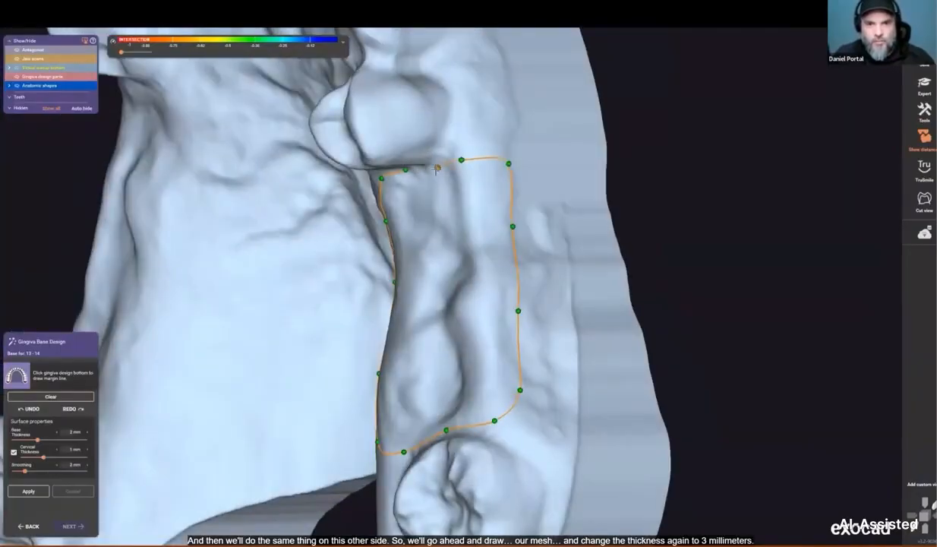
left_click(436, 167)
left_click(87, 434)
left_click(35, 493)
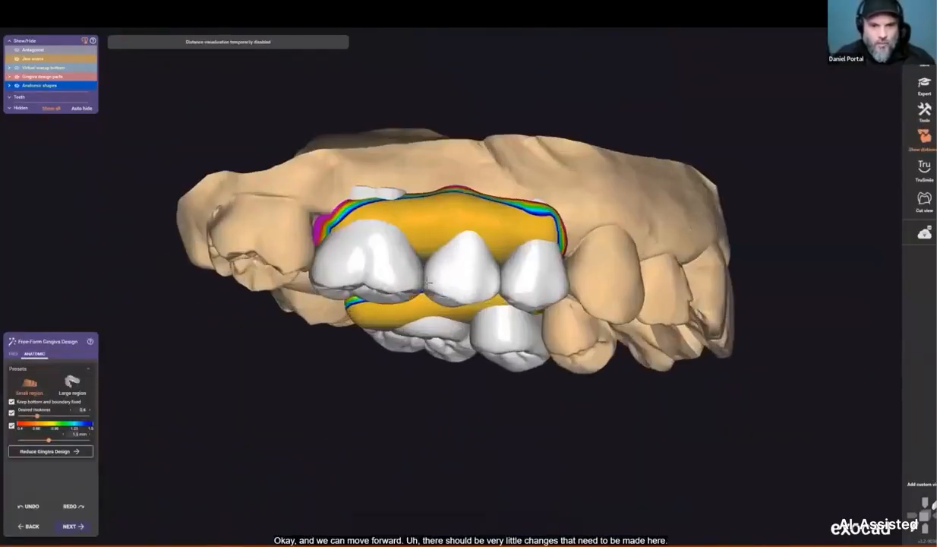
- Pull the gingival papillae down between teeth 3, 4 and 5 to close the gaps
scroll(429, 283, "up", 5)
left_click_drag(402, 257, 398, 288)
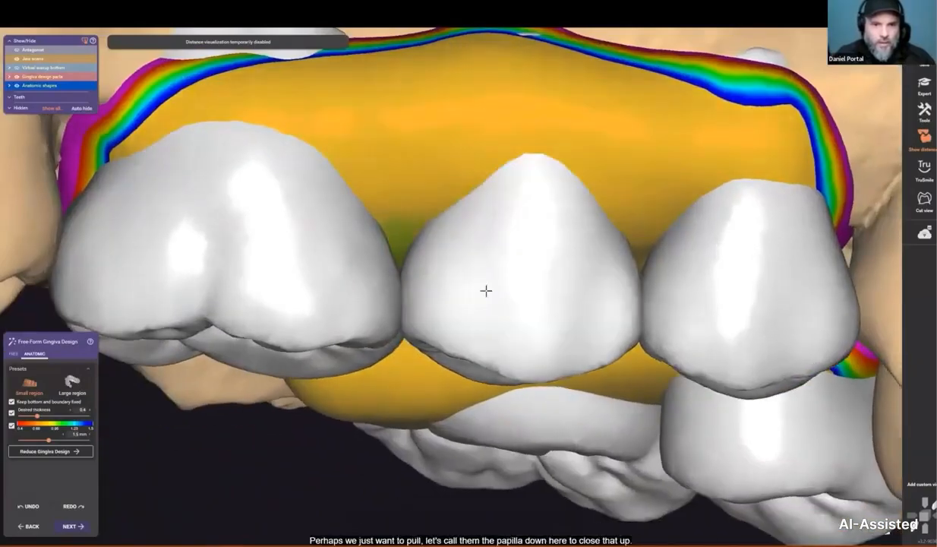
mouse_move(619, 253)
left_mouse_down()
mouse_move(618, 273)
mouse_move(640, 284)
left_mouse_up()
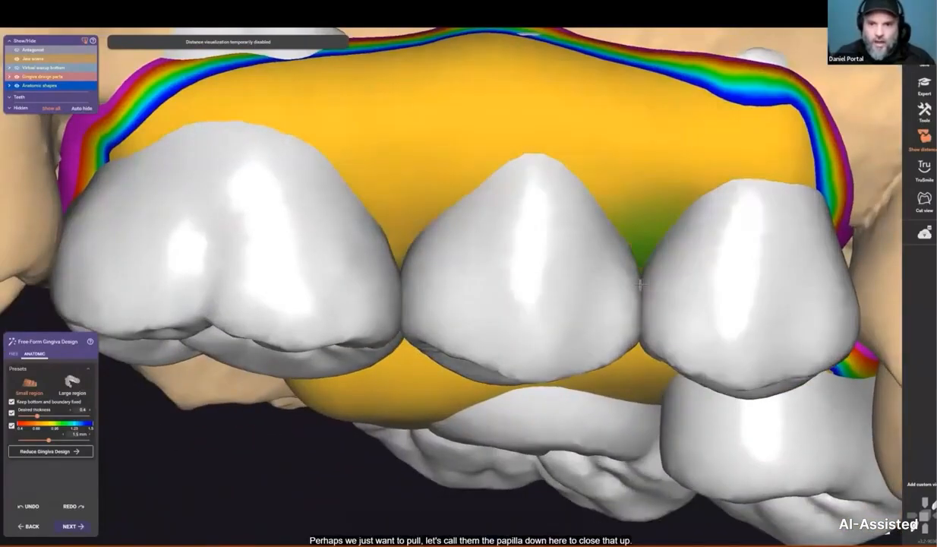
scroll(641, 284, "down", 4)
- Switch to free gingiva forming, and reduce the excess gingiva covering the palatal part of tooth 14
left_click(14, 354)
left_click(29, 506)
scroll(621, 255, "down", 3)
right_click_drag(621, 255, 532, 340)
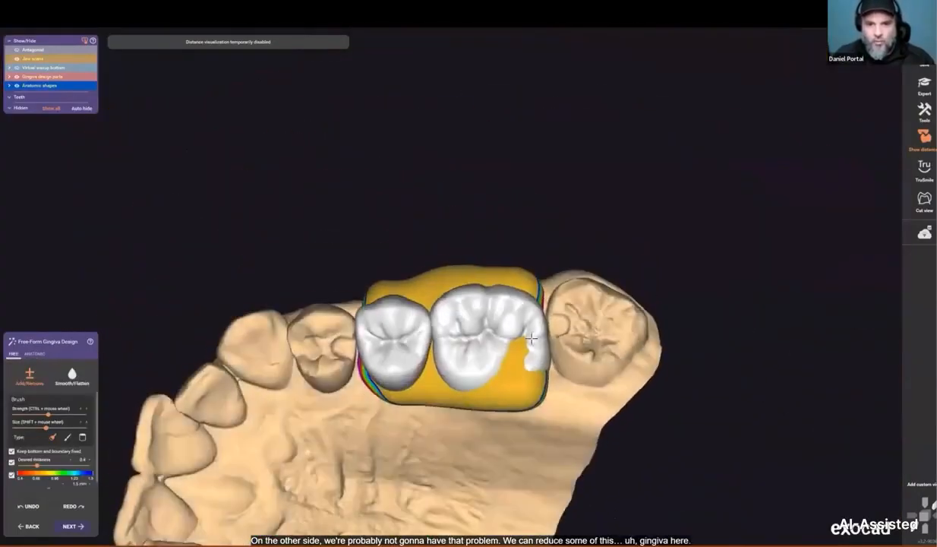
scroll(531, 338, "up", 4)
mouse_move(481, 336)
left_mouse_down("shift")
mouse_move(491, 362)
mouse_move(483, 381)
mouse_move(500, 354)
mouse_move(474, 393)
mouse_move(463, 323)
left_mouse_up("shift")
scroll(411, 416, "down", 4)
right_click_drag(411, 417, 465, 410)
scroll(456, 334, "up", 4)
left_click_drag(483, 249, 414, 323, "shift")
scroll(410, 341, "down", 4)
right_click_drag(410, 342, 401, 393)
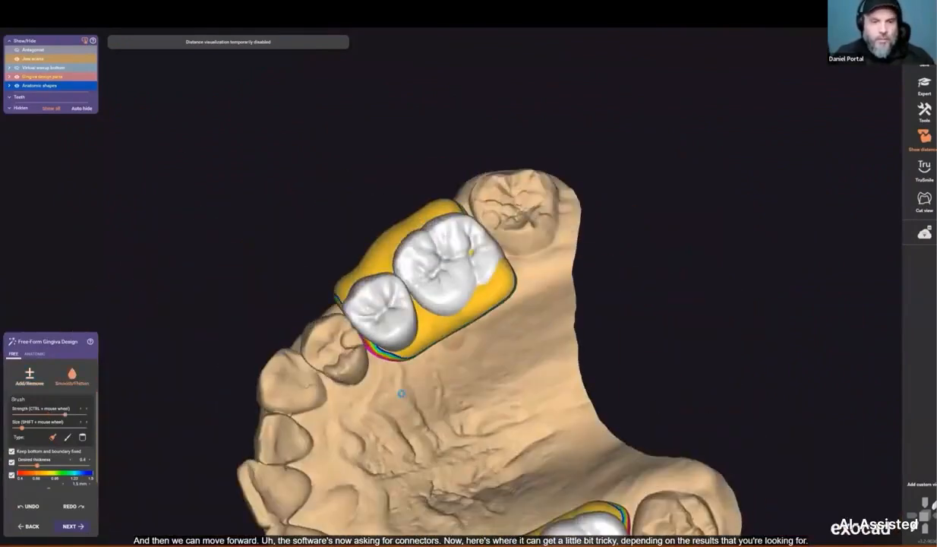
- Proceed to the connectors, and apply the plus-shaped cross section to them
scroll(456, 315, "down", 4)
right_click_drag(459, 311, 460, 276)
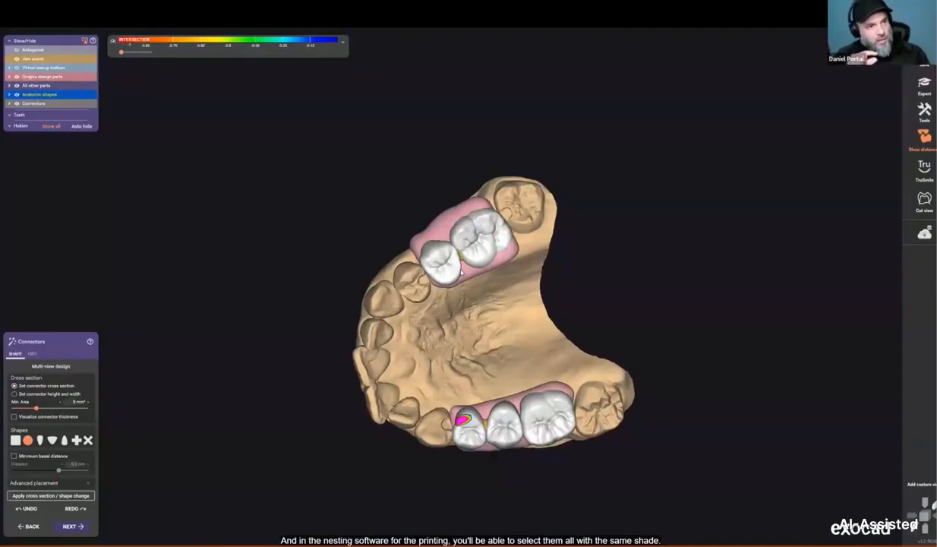
scroll(460, 271, "up", 3)
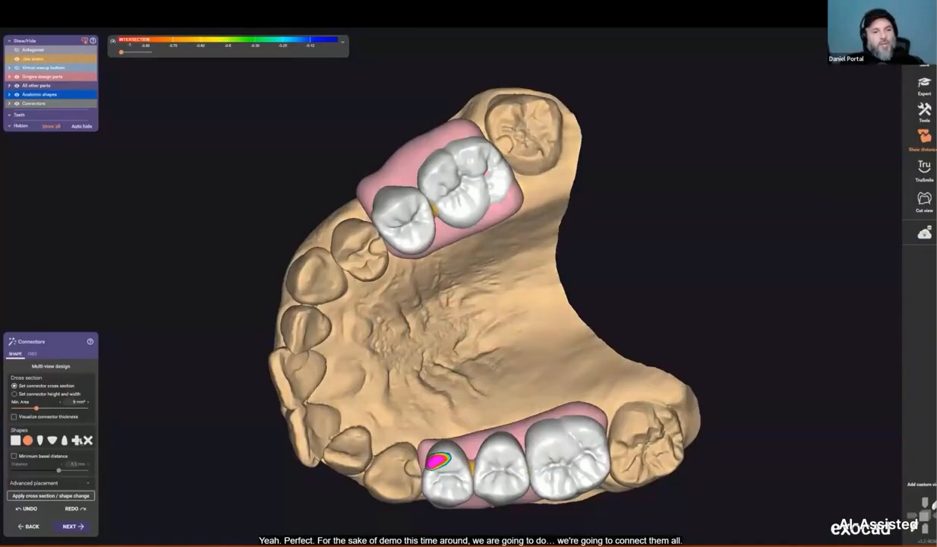
left_click(76, 440)
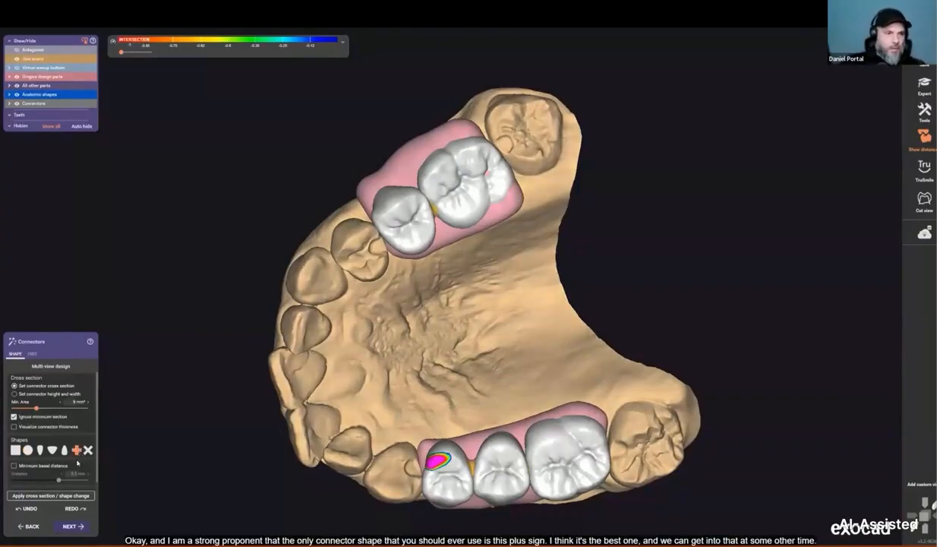
left_click(72, 498)
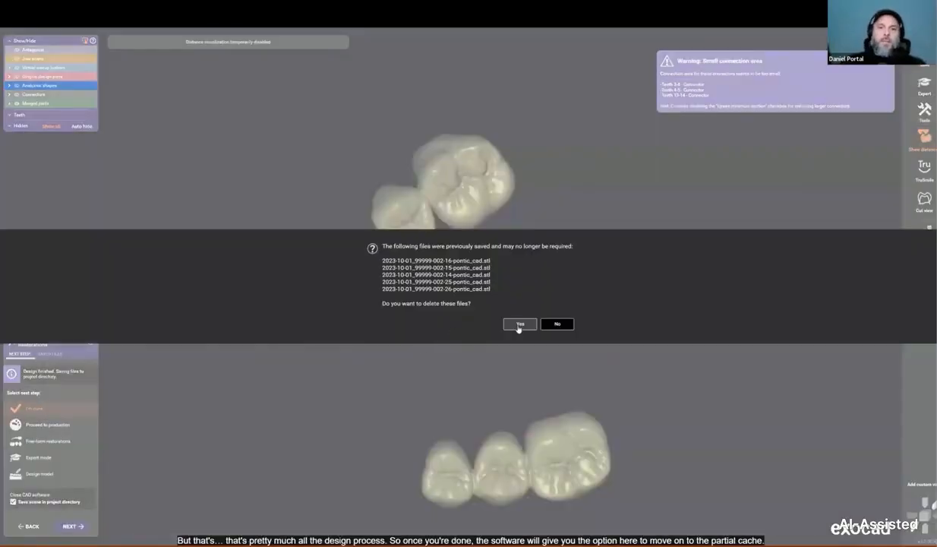
- Delete the outdated pontic STL files, and continue with Partial CAD Design as the next step
left_click(519, 324)
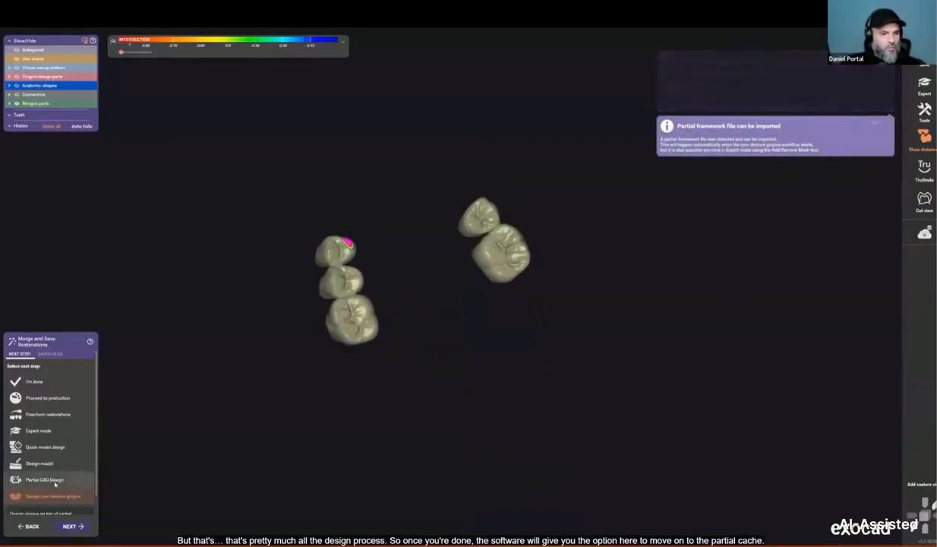
left_click(43, 480)
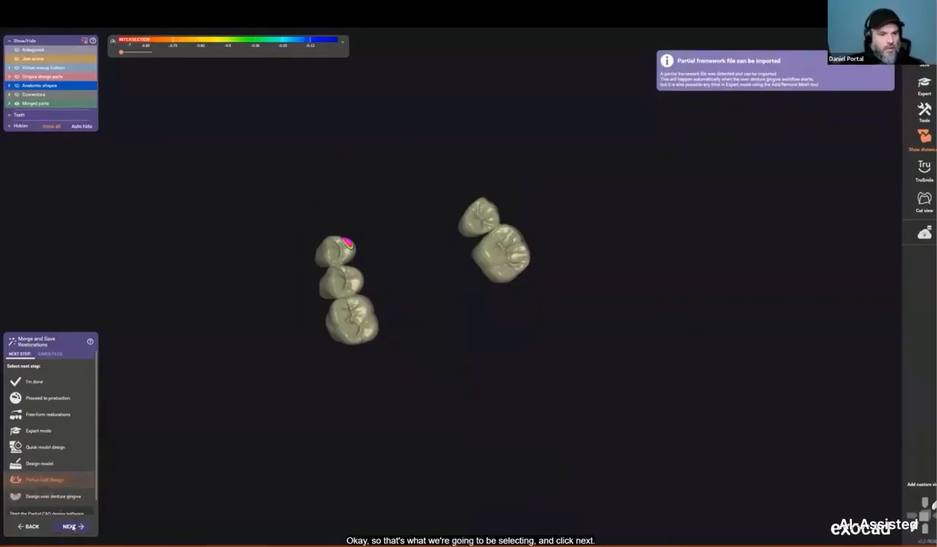
left_click(68, 528)
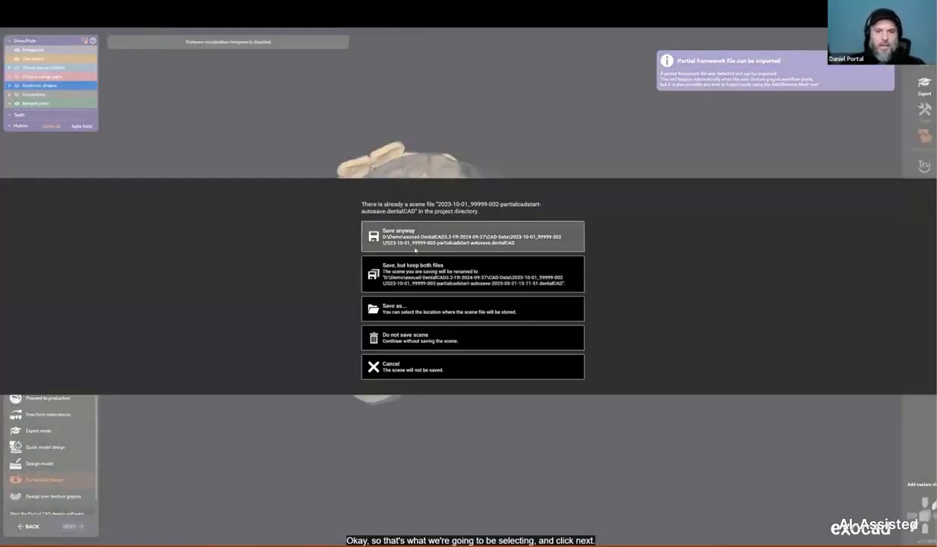
- Save the scene under the new file name asdf, and load the scan in PartialCAD
left_click(390, 308)
type("asdf")
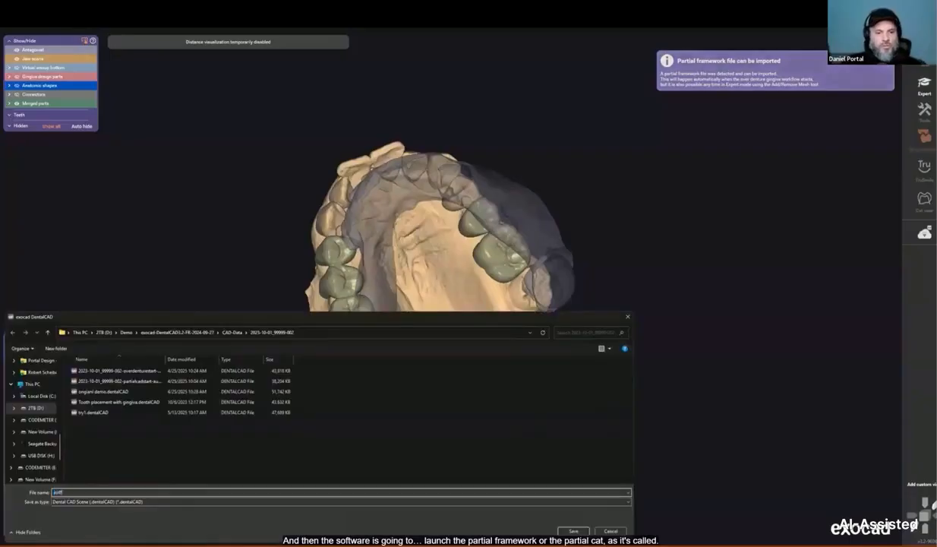
key("Return")
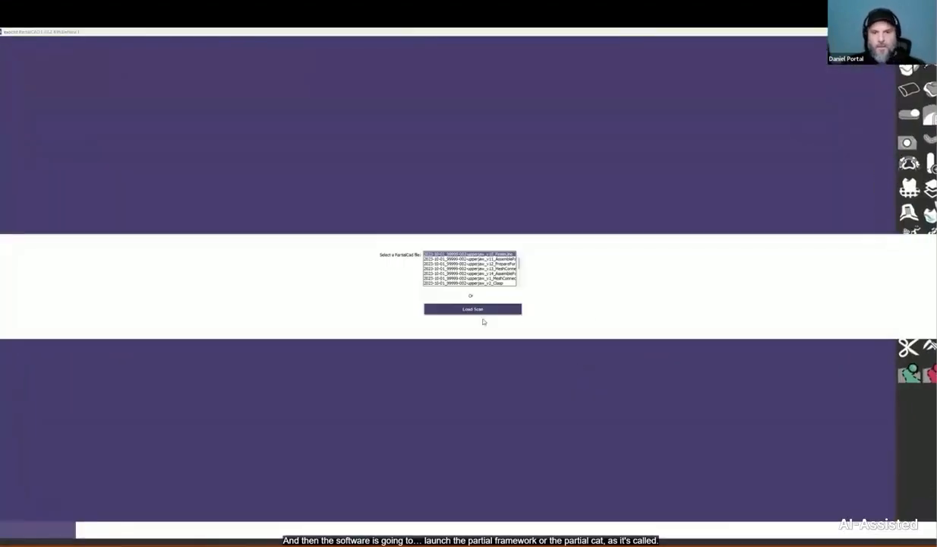
left_click(464, 309)
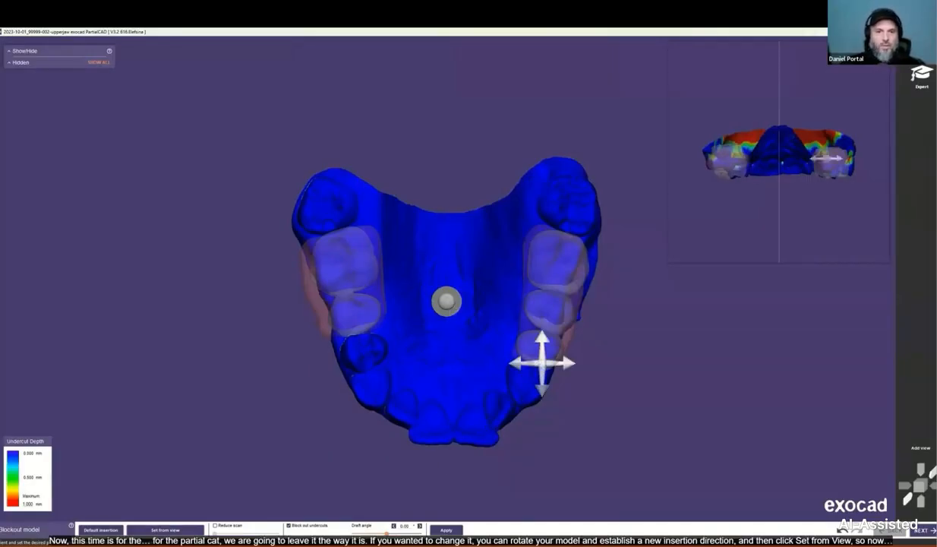
- Set the insertion direction from a slightly rotated view of the model, and generate the undercut block-out
mouse_move(464, 361)
right_mouse_down()
mouse_move(464, 376)
mouse_move(391, 400)
mouse_move(524, 397)
mouse_move(451, 385)
mouse_move(469, 376)
mouse_move(462, 386)
mouse_move(451, 363)
right_mouse_up()
left_click(159, 532)
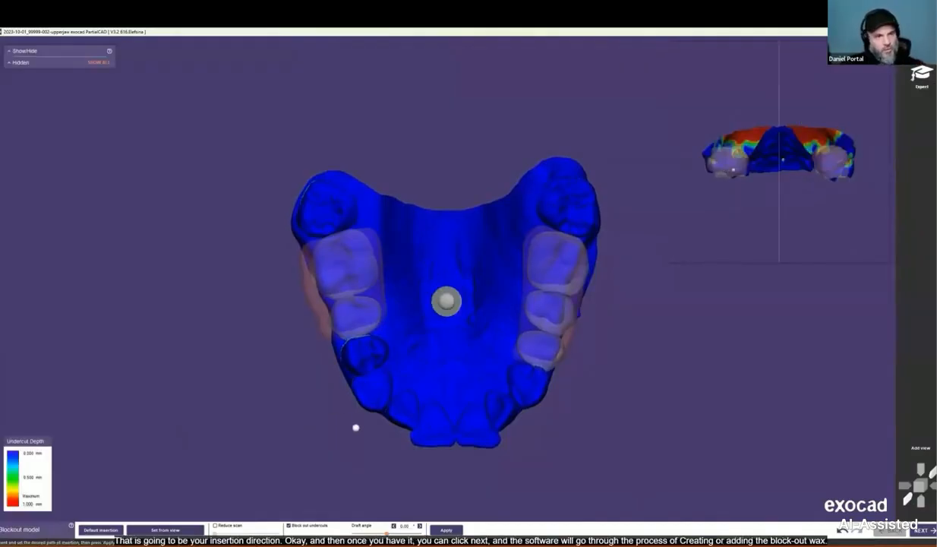
left_click(921, 530)
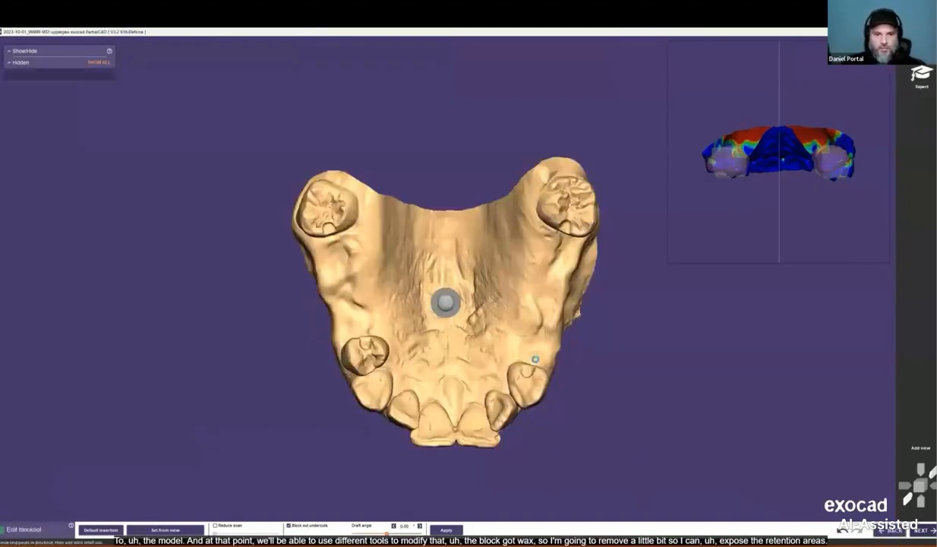
- Remove block-out wax from the buccal sides of the abutment teeth beside the 3-5 gap to expose the retention areas
right_click_drag(420, 354, 425, 264)
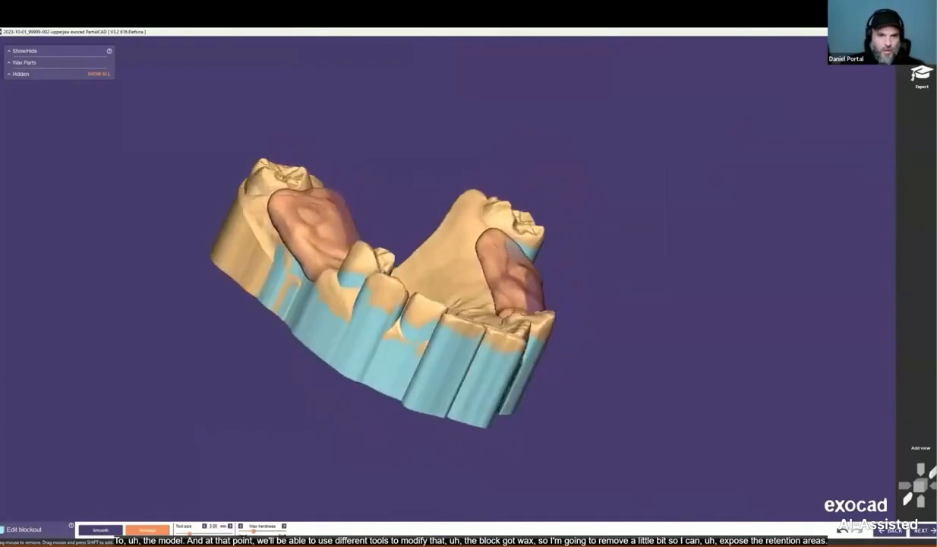
scroll(353, 274, "up", 8)
mouse_move(353, 221)
left_mouse_down()
mouse_move(429, 251)
mouse_move(487, 243)
mouse_move(458, 267)
mouse_move(408, 263)
mouse_move(361, 232)
mouse_move(467, 266)
mouse_move(486, 257)
left_mouse_up()
scroll(486, 256, "down", 2)
right_click_drag(360, 170, 325, 253)
left_click_drag(289, 239, 271, 210)
scroll(427, 163, "down", 2)
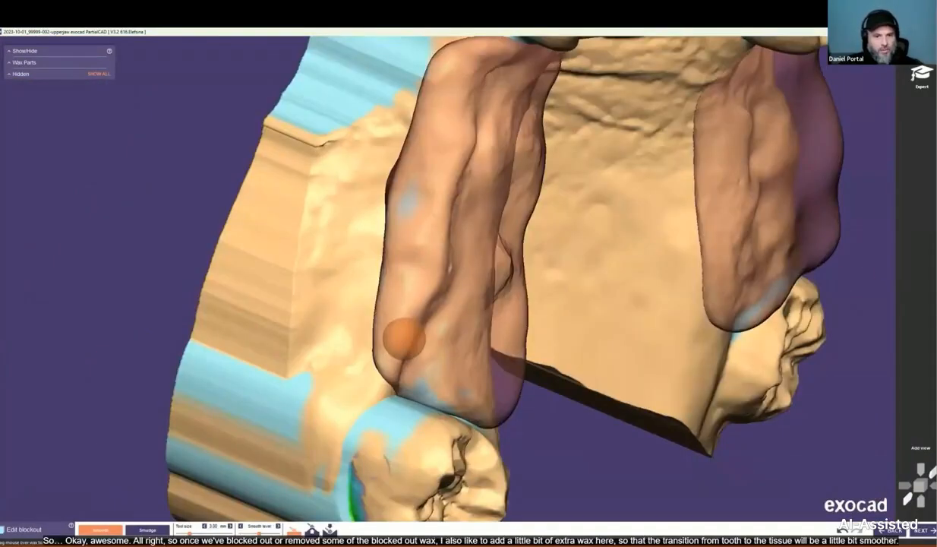
- Smooth the wax transition between the abutment teeth and tissue, and proceed to drawing the connector and mesh curves
right_click_drag(405, 339, 274, 372)
scroll(274, 372, "up", 2)
scroll(274, 372, "down", 3)
mouse_move(285, 378)
left_mouse_down()
mouse_move(298, 390)
mouse_move(293, 374)
mouse_move(292, 400)
left_mouse_up()
scroll(676, 404, "down", 3)
right_click_drag(622, 382, 581, 367)
left_click(921, 530)
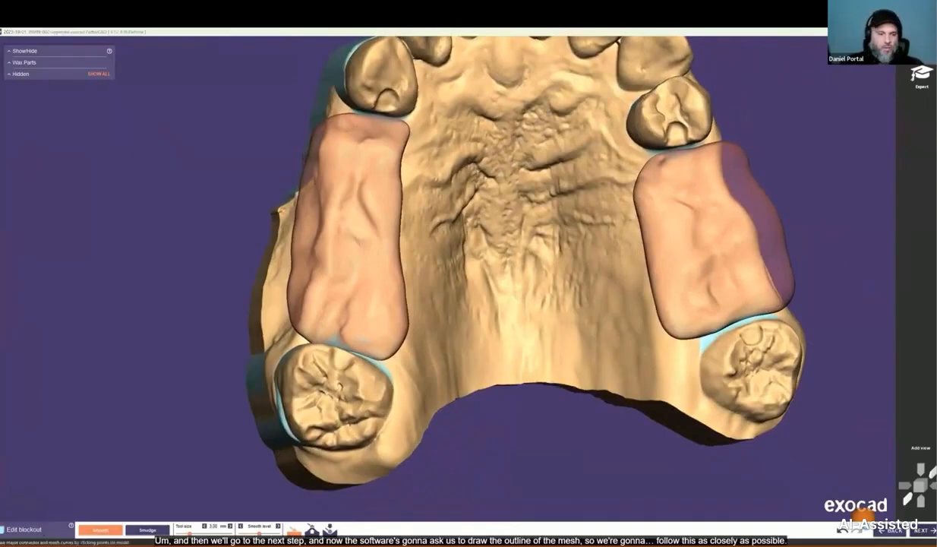
- Start the mesh outline on the 3-5 gingiva base, placing points from its mesial edge along the buccal border
right_click_drag(357, 184, 446, 189)
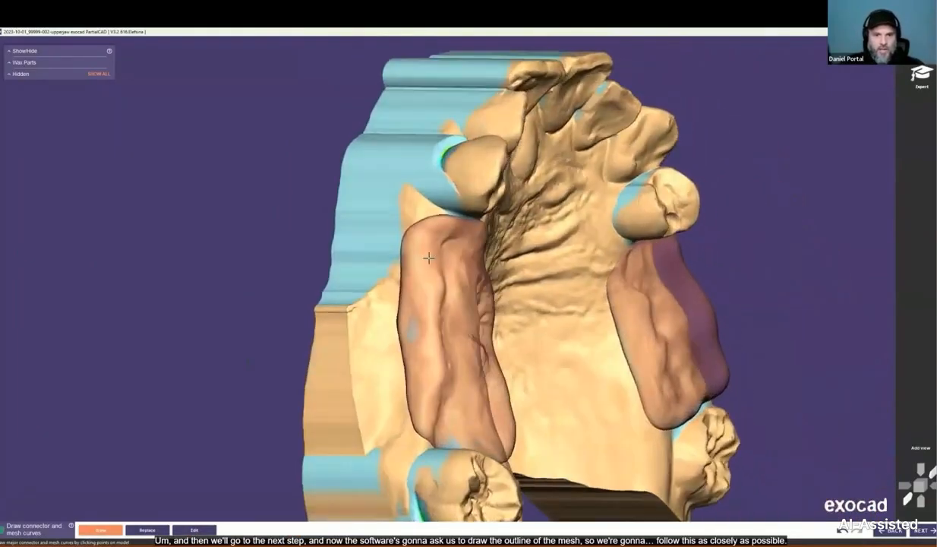
left_click(446, 188)
scroll(446, 188, "up", 3)
left_click(405, 203)
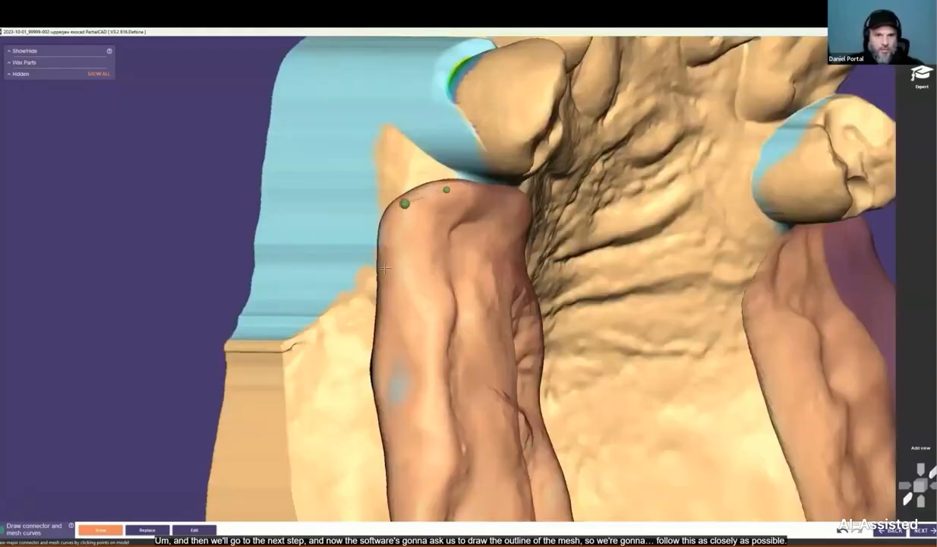
left_click(390, 238)
left_click(388, 284)
left_click(388, 334)
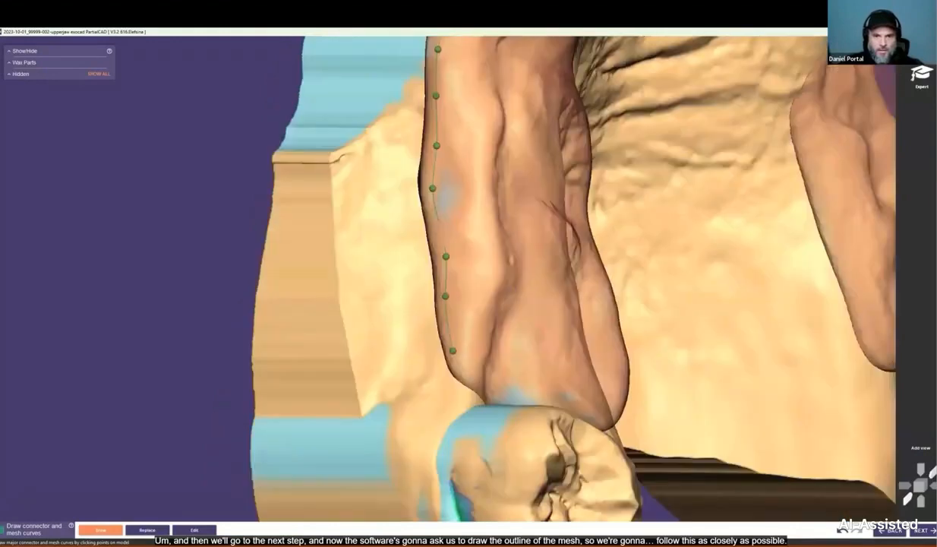
- Continue the 3-5 mesh outline around the distal end and up the palatal border, and close it at the mesial edge
right_click_drag(450, 351, 464, 386)
left_click(510, 403)
left_click(545, 408)
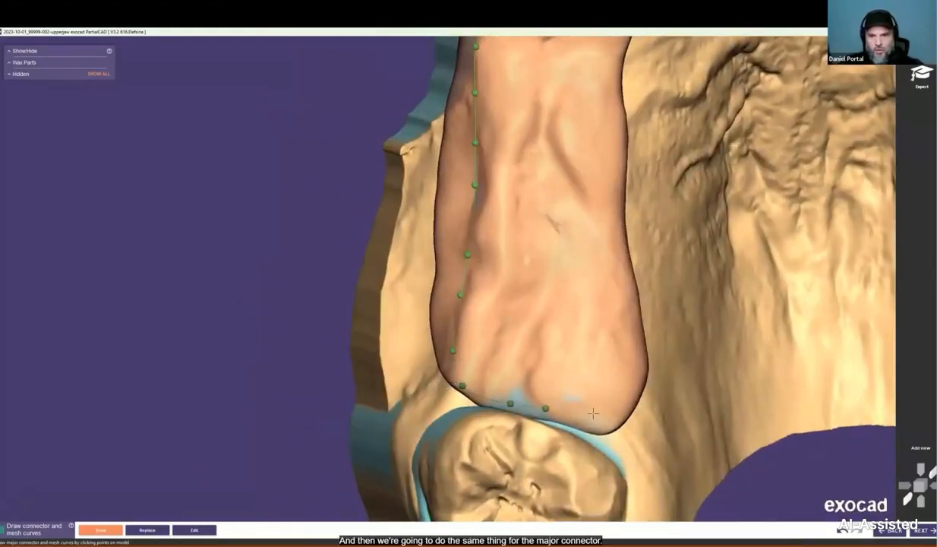
right_click_drag(547, 411, 582, 413)
left_click(591, 416)
left_click(625, 387)
left_click(632, 337)
left_click(631, 264)
left_click(625, 187)
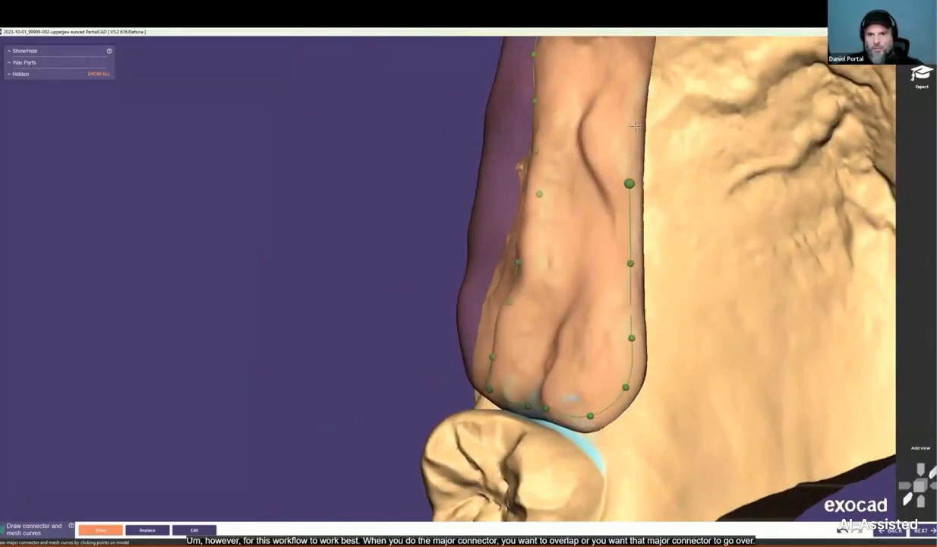
middle_click_drag(635, 127, 458, 212)
left_click(456, 164)
left_click(370, 149)
- Start a second mesh outline at the mesial edge of the 13-14 gingiva base and follow its palatal border to the distal corner
scroll(560, 196, "down", 4)
middle_click_drag(573, 196, 345, 261)
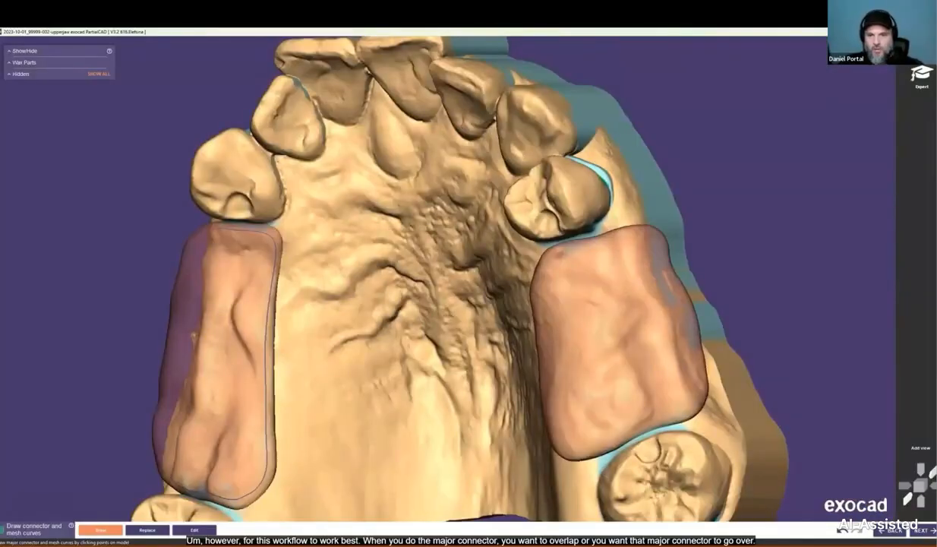
scroll(547, 235, "up", 5)
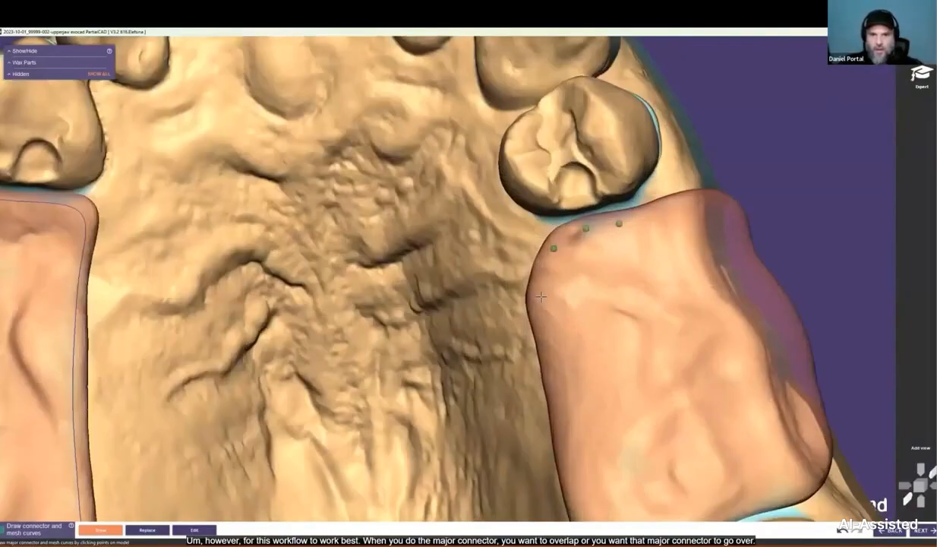
middle_click_drag(559, 325, 456, 278)
right_click_drag(455, 278, 490, 275)
left_click(455, 293)
left_click(474, 346)
left_click(493, 407)
left_click(509, 445)
left_click(530, 478)
left_click(559, 489)
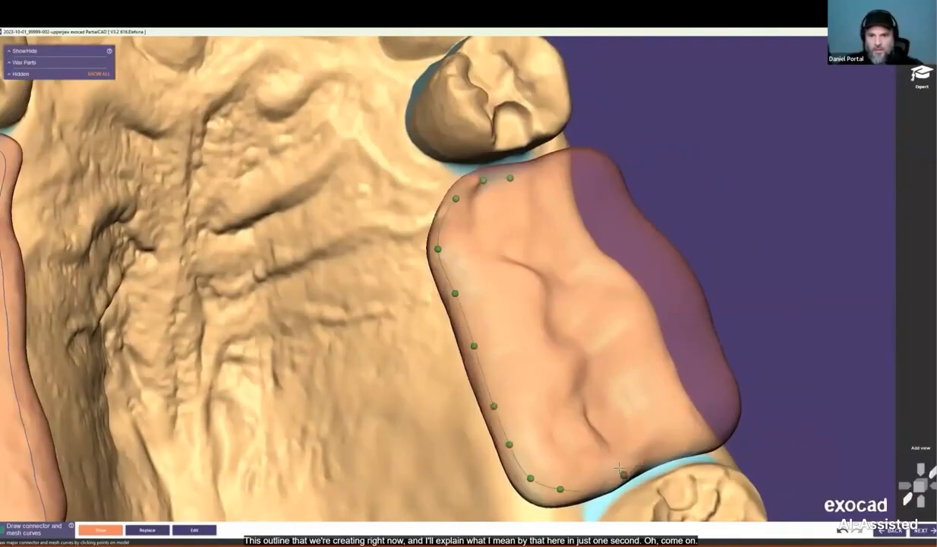
- Extend the 13-14 mesh outline along the distal edge beside the molar, shifting the misplaced point slightly inward
left_click(624, 475)
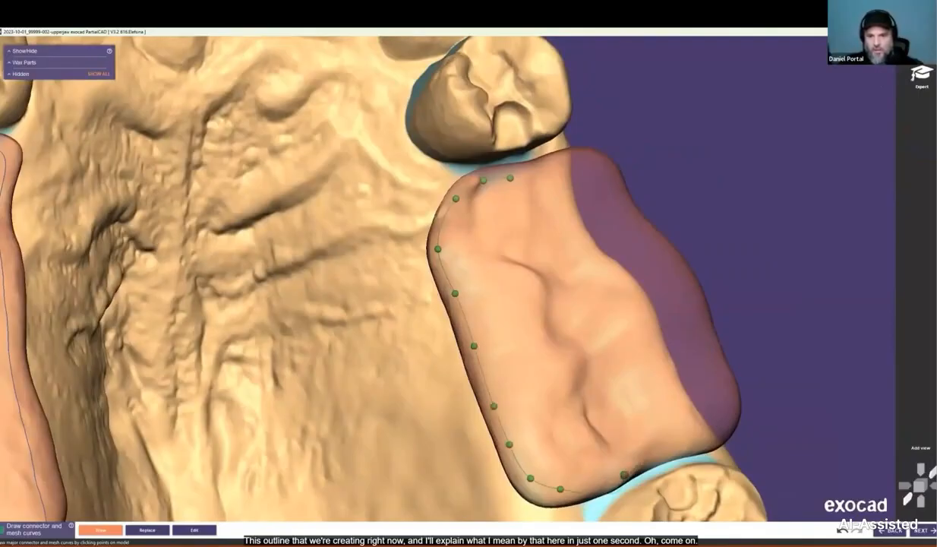
scroll(561, 456, "up", 5)
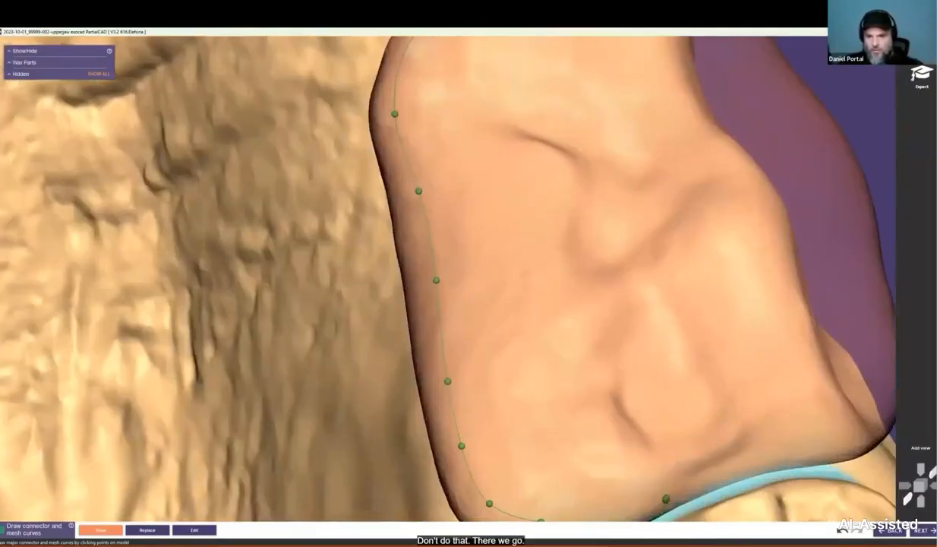
mouse_move(666, 499)
left_mouse_down()
mouse_move(641, 490)
mouse_move(654, 494)
left_mouse_up()
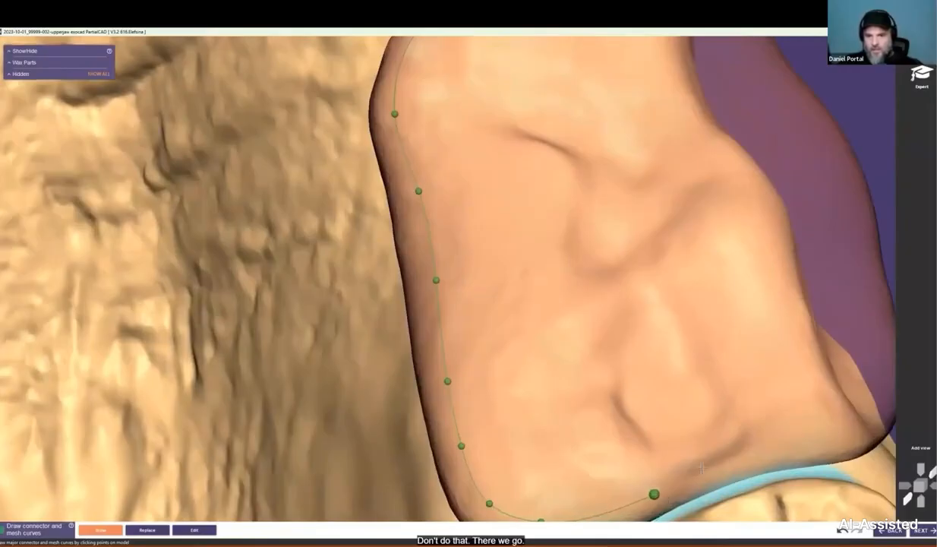
scroll(789, 445, "down", 4)
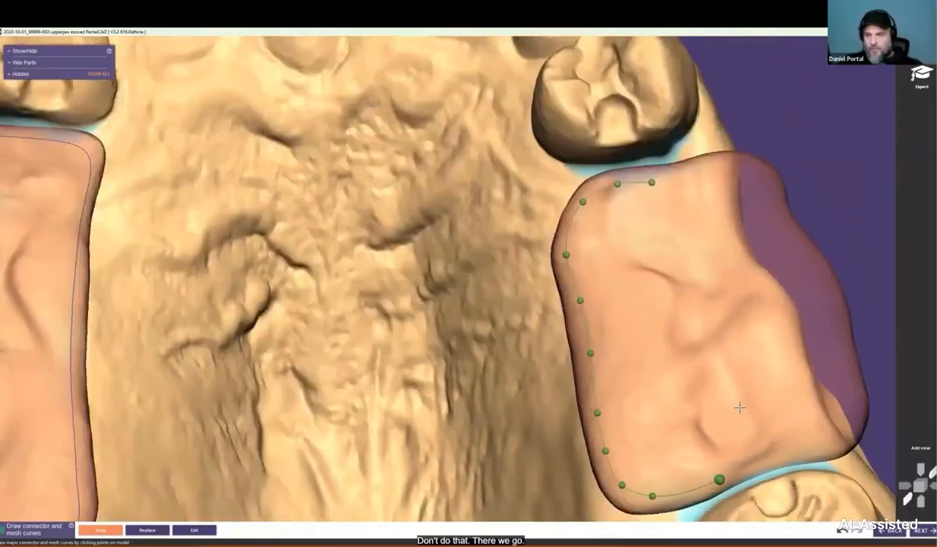
middle_click_drag(741, 405, 461, 281)
right_click_drag(460, 280, 427, 226)
scroll(513, 328, "up", 3)
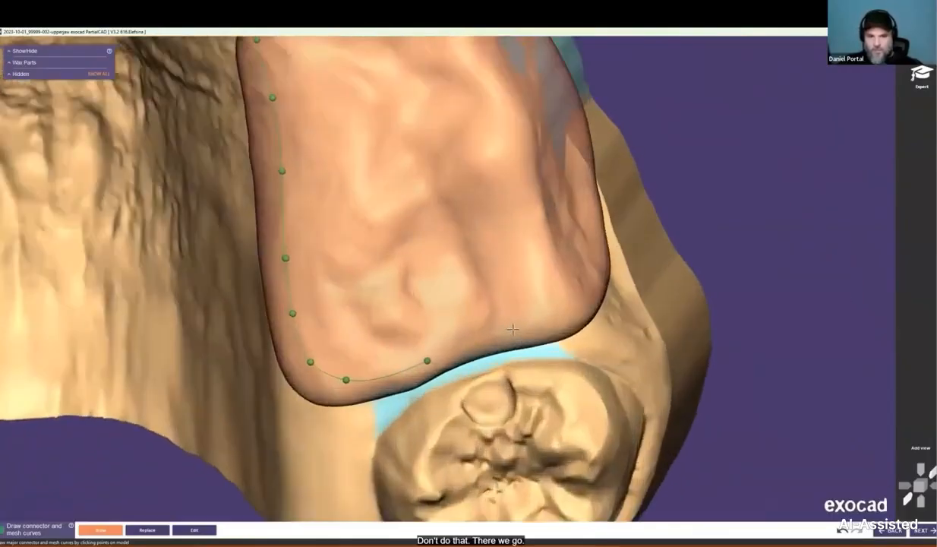
left_click(522, 333)
left_click(571, 309)
- Follow the buccal border of the 13-14 gingiva base with the mesh outline and close it at the mesial edge
right_click_drag(571, 310, 600, 255)
left_click(600, 258)
left_click(596, 138)
right_click_drag(597, 138, 453, 252)
left_click(458, 235)
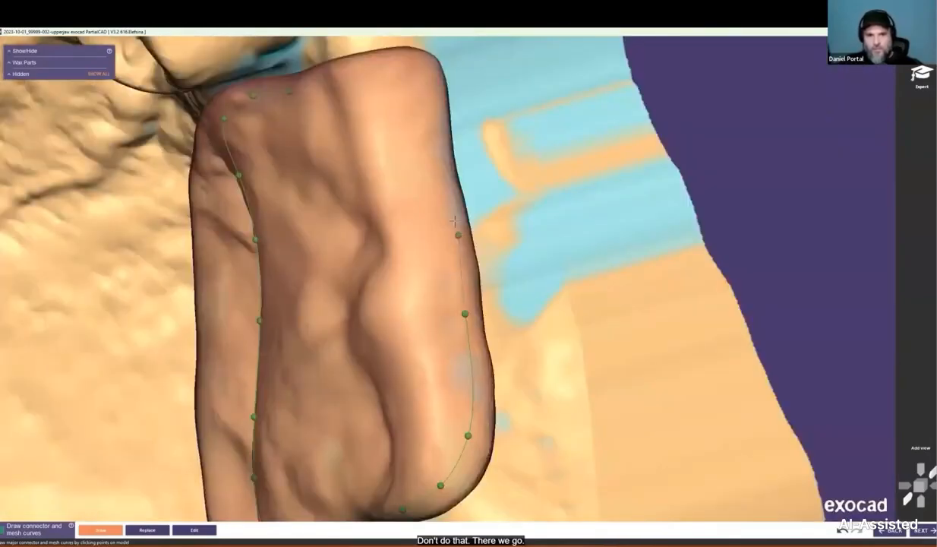
left_click(440, 162)
left_click(429, 101)
left_click(398, 71)
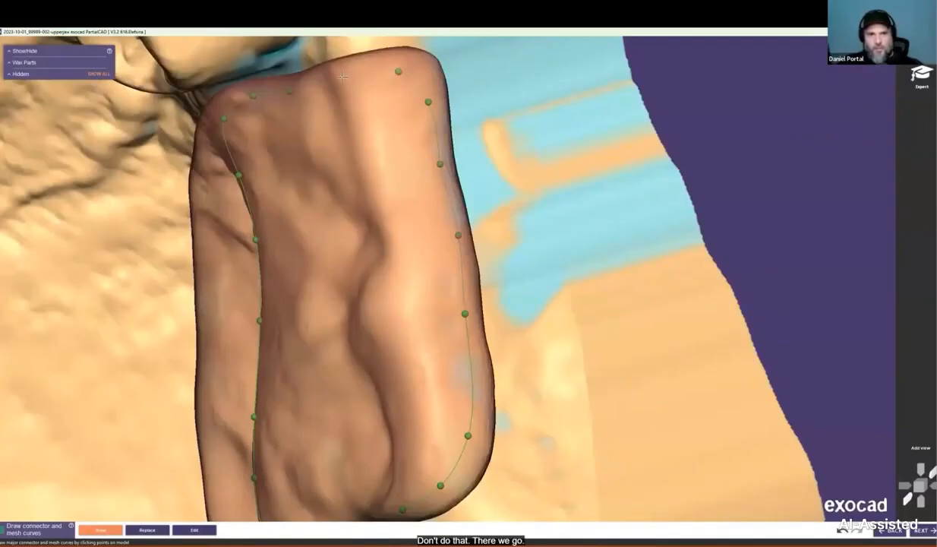
double_click(341, 76)
- Start the major connector outline palatal to the tooth mesial of the 3-5 gap, overlapping the 3-5 mesh's palatal edge down to the molar
scroll(340, 83, "down", 6)
middle_click_drag(158, 82, 365, 160)
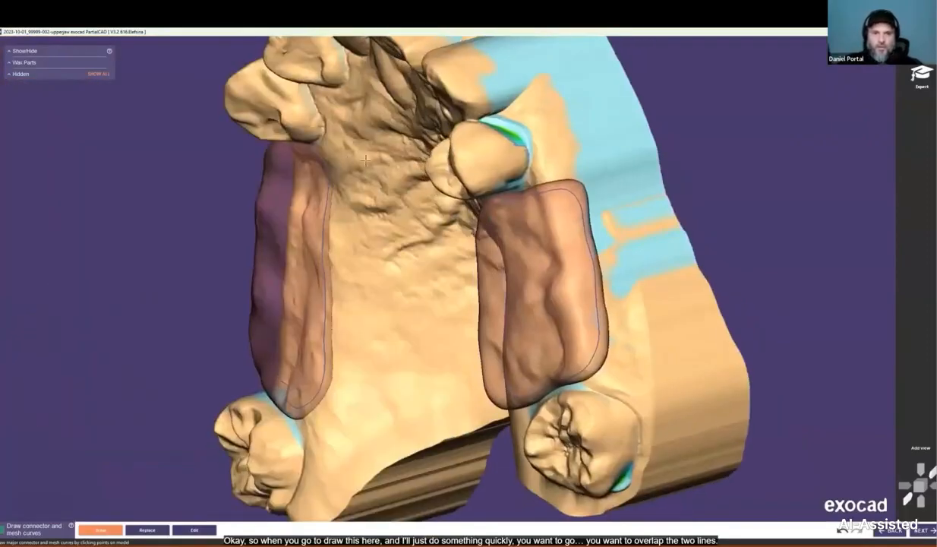
right_click_drag(365, 160, 384, 134)
left_click(375, 108)
left_click(368, 127)
left_click(332, 179)
left_click(331, 208)
left_click(328, 238)
left_click(328, 260)
left_click(329, 294)
left_click(330, 312)
left_click(330, 346)
left_click(331, 358)
left_click(331, 391)
left_click(324, 417)
- Draw the connector's posterior border across the palate in a forward arch, ending just behind the 13-14 mesh
left_click(359, 429)
left_click(393, 411)
left_click(415, 392)
left_click(444, 360)
left_click(463, 329)
left_click(496, 300)
right_click_drag(524, 317, 543, 310)
left_click(522, 309)
left_click(551, 302)
left_click(569, 307)
left_click(600, 343)
left_click(630, 370)
left_click(658, 389)
left_click(682, 386)
left_click(689, 372)
- Run the major connector outline forward just inside the palatal edge of the 13-14 mesh so the two overlap
left_click(676, 351)
left_click(670, 329)
left_click(668, 295)
left_click(664, 264)
left_click(656, 231)
left_click(647, 201)
left_click(641, 175)
- Draw the connector's anterior border across the rugae back to its starting point, and proceed to applying the mesh and connector
left_click(625, 162)
left_click(606, 132)
left_click(589, 119)
left_click(568, 134)
left_click(555, 155)
left_click(542, 176)
left_click(518, 164)
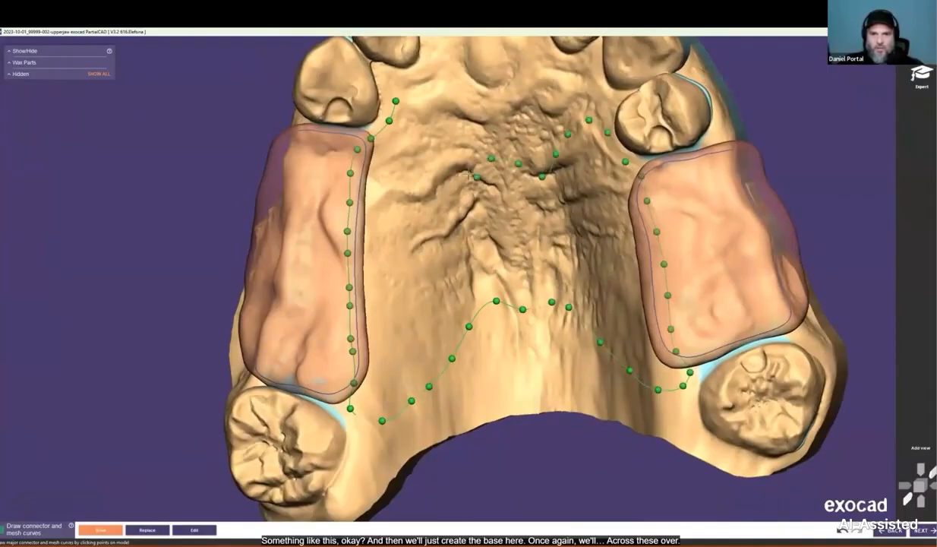
left_click_drag(477, 177, 490, 176)
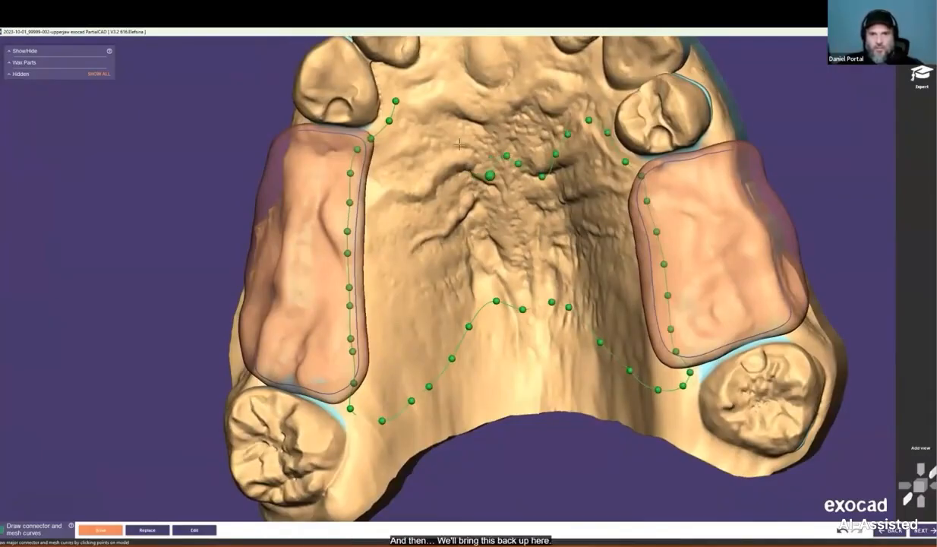
left_click(396, 101)
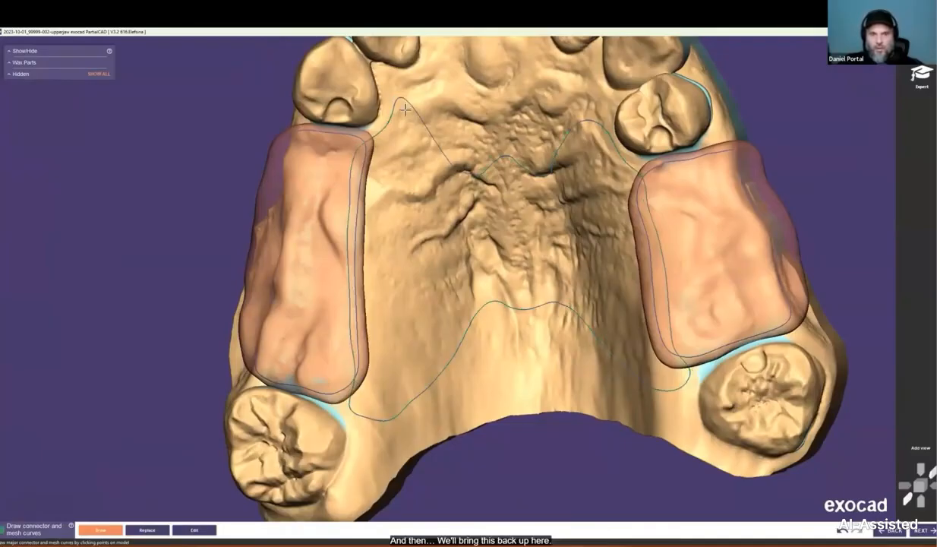
scroll(471, 229, "down", 5)
left_click(922, 530)
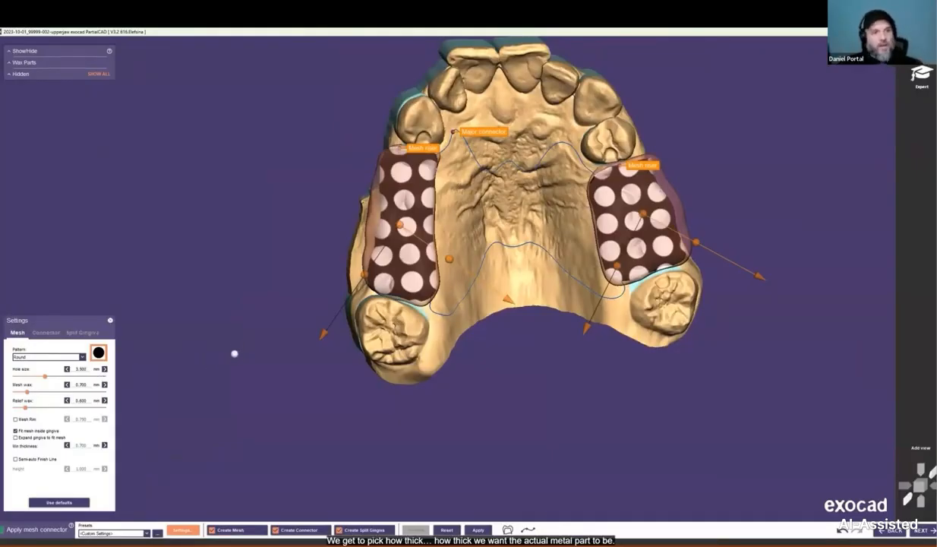
- Review the mesh, connector and split gingiva parameters for the framework
right_click_drag(347, 341, 395, 286)
right_click_drag(549, 194, 511, 191)
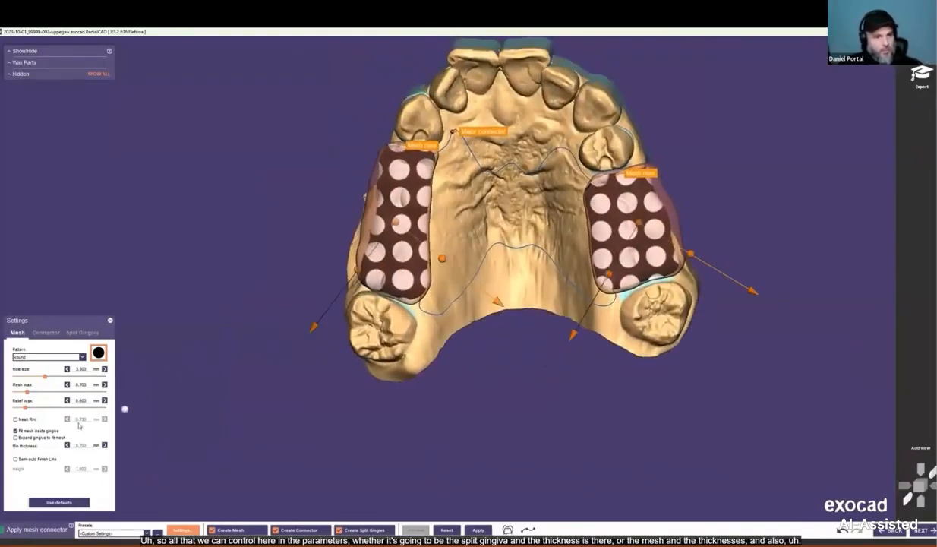
left_click(82, 333)
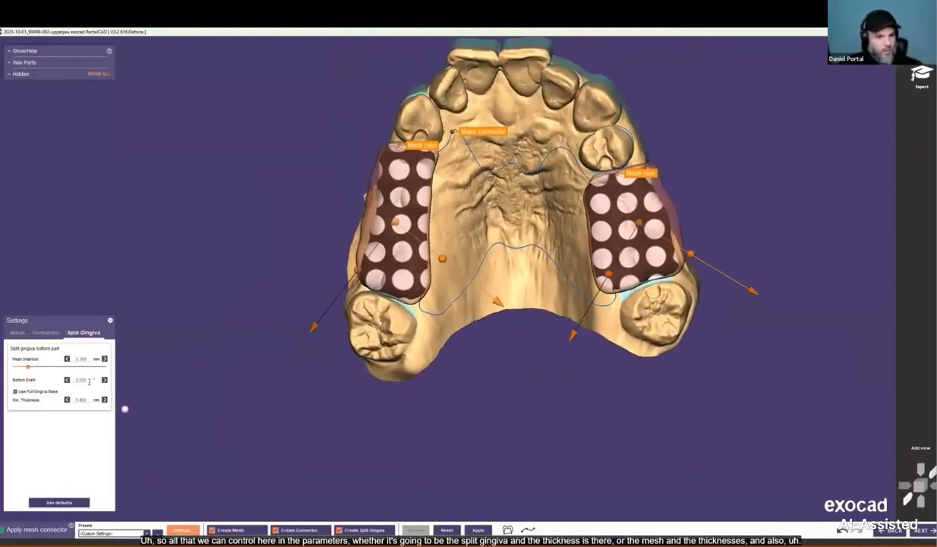
left_click(18, 333)
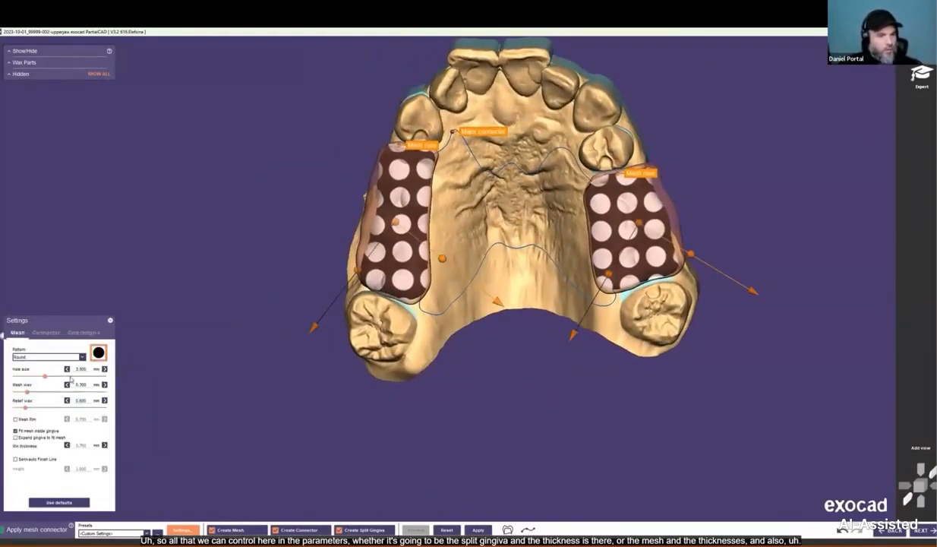
left_click(45, 333)
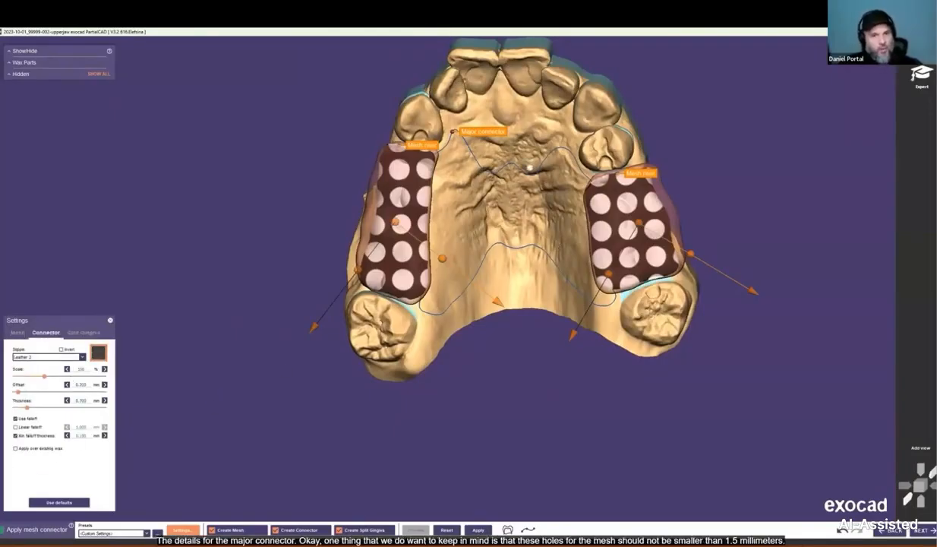
left_click(17, 333)
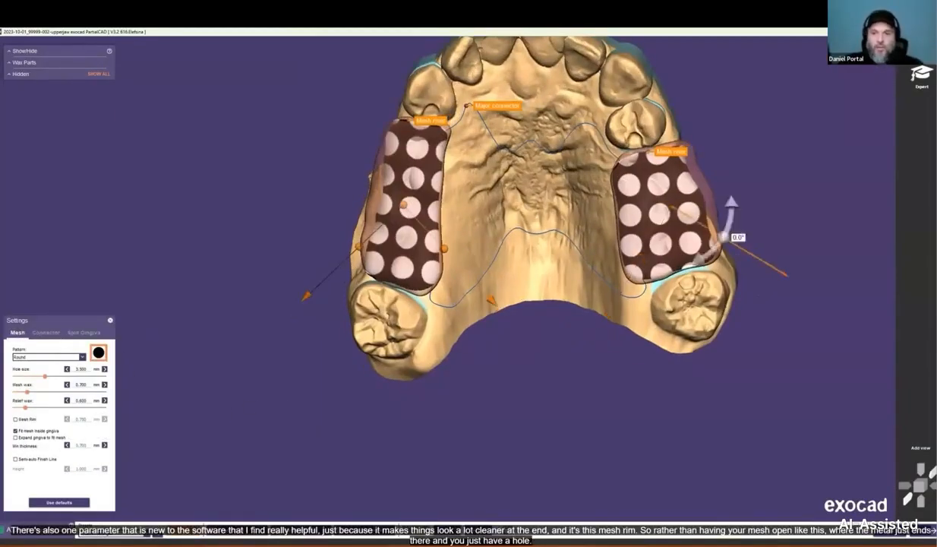
- Rotate the round hole pattern of the 13-14 mesh slightly and enable Mesh Rim
left_click_drag(721, 237, 731, 227)
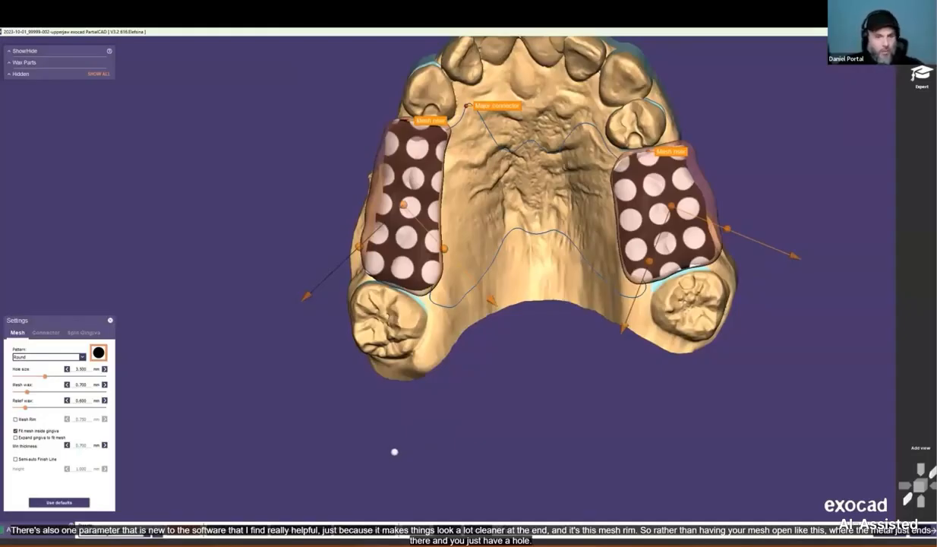
left_click(15, 418)
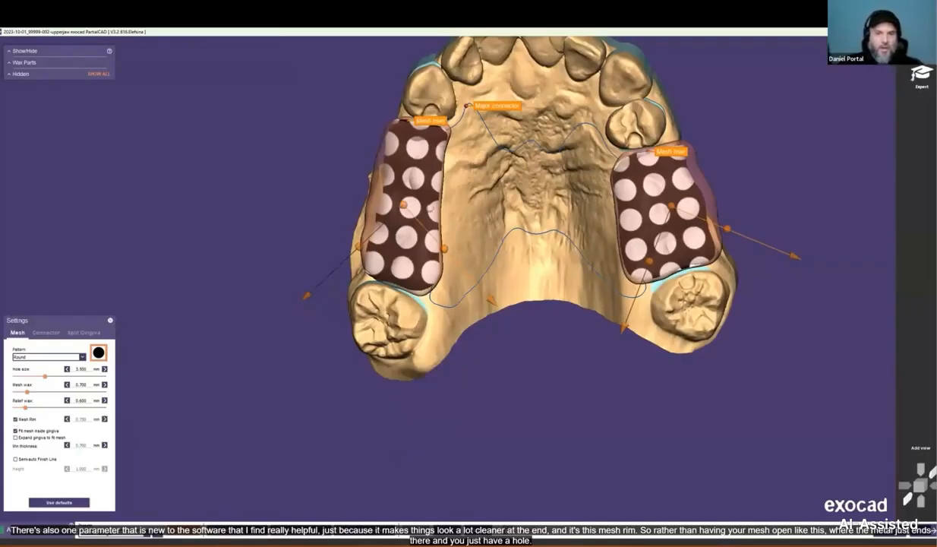
- Check the hole pattern near the 3-5 mesh edge, and generate the mesh, major connector and split gingiva
scroll(436, 223, "up", 5)
scroll(447, 196, "up", 3)
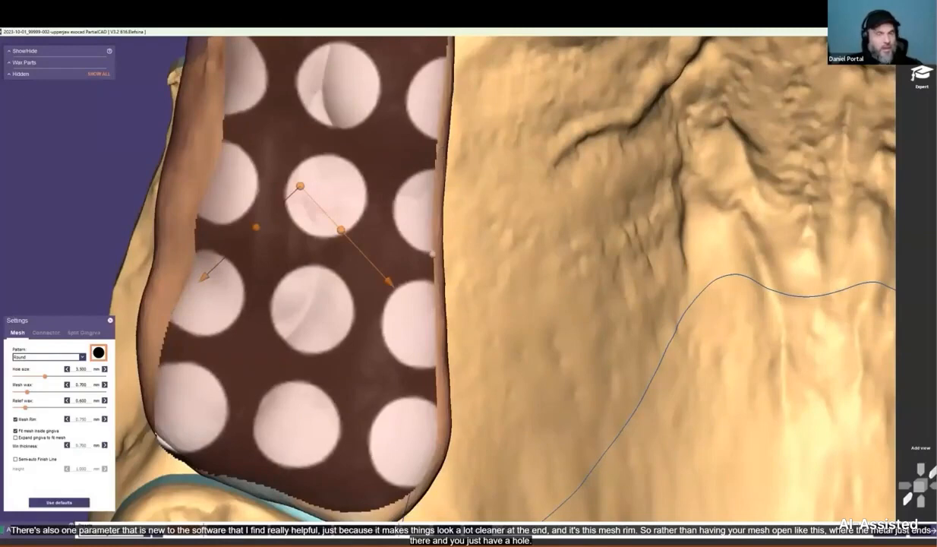
scroll(433, 249, "down", 3)
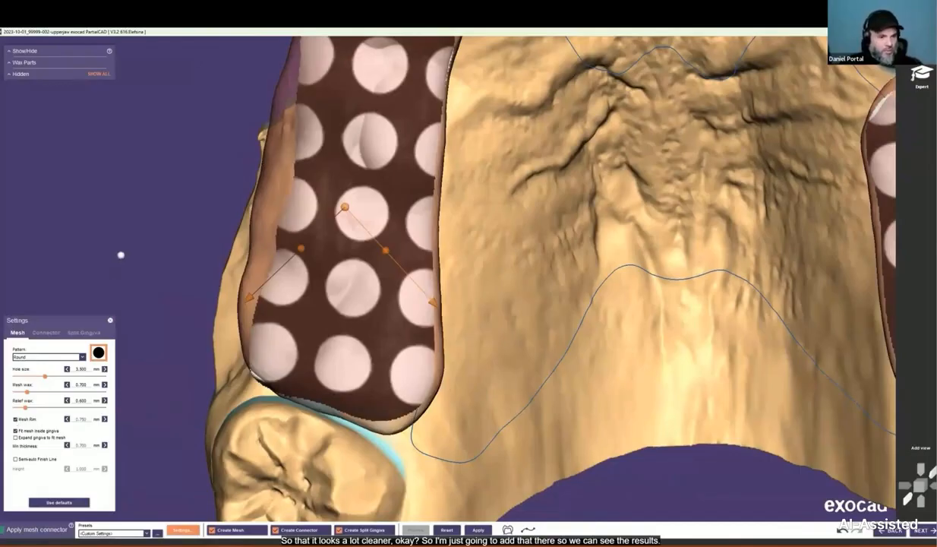
scroll(122, 259, "down", 5)
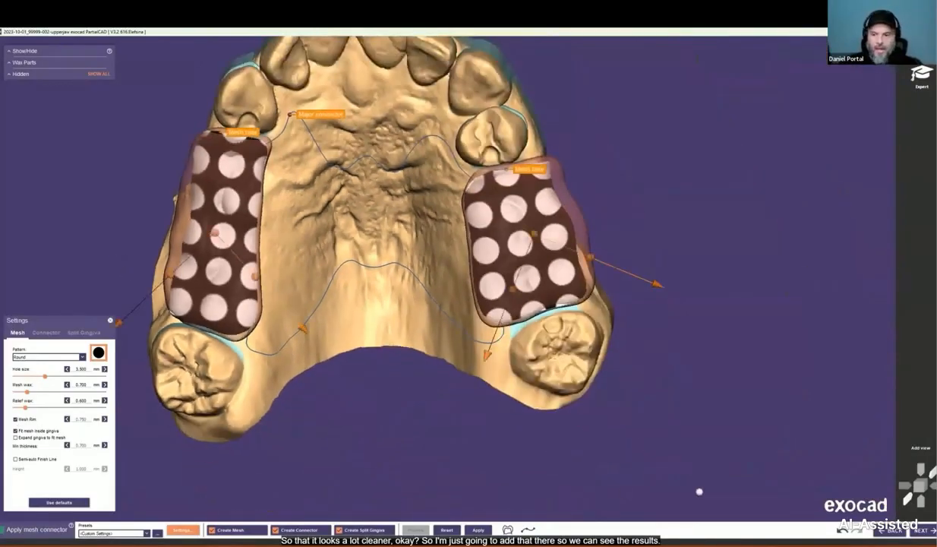
left_click(926, 536)
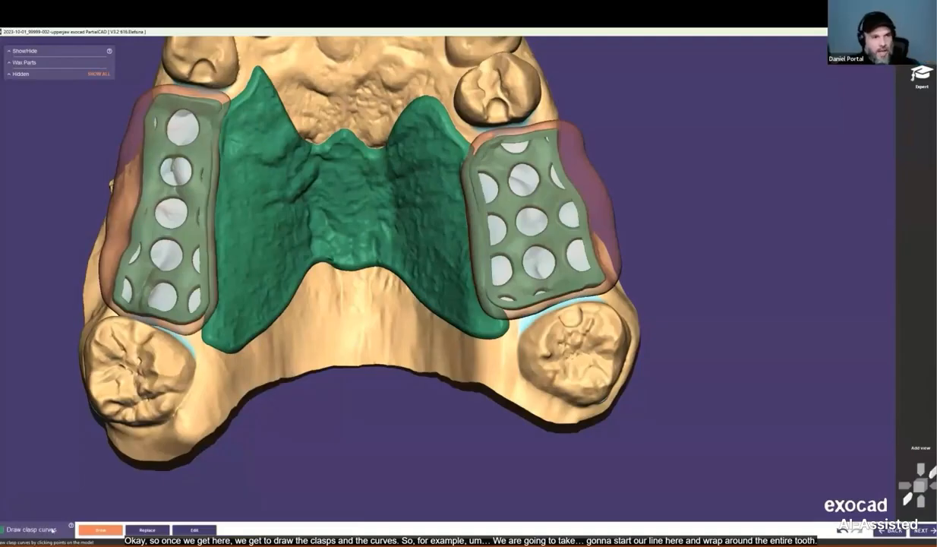
- Draw a clasp curve on the tooth mesial to the 3-5 gap, wrapping from the buccal side around distally to the palatal side
middle_click_drag(341, 461, 440, 476)
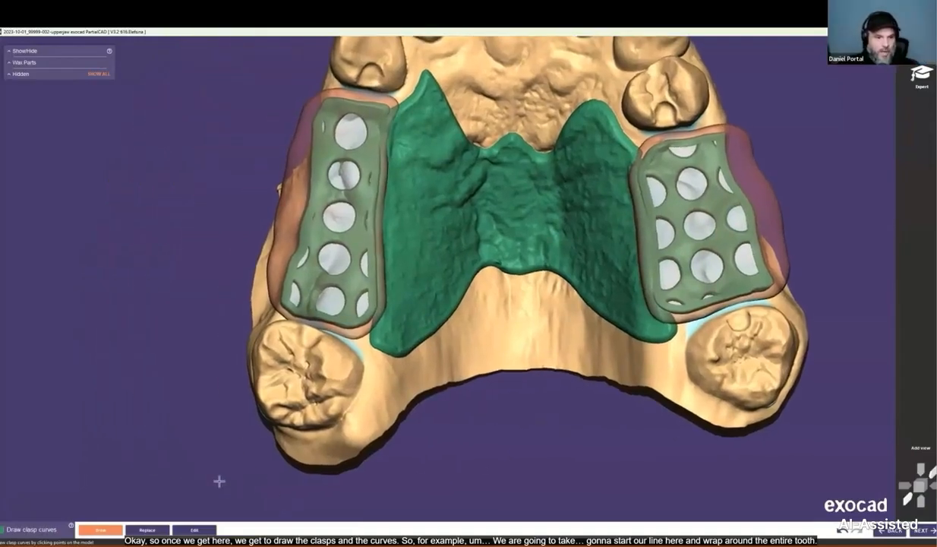
scroll(223, 456, "down", 3)
right_click_drag(228, 334, 292, 413)
scroll(370, 235, "up", 5)
left_click(370, 224)
left_click(347, 253)
left_click(326, 304)
right_click_drag(325, 332, 356, 241)
left_click(311, 351)
left_click(334, 381)
left_click(396, 420)
right_click_drag(399, 418, 274, 400)
left_click(455, 413)
double_click(486, 349)
scroll(490, 357, "down", 4)
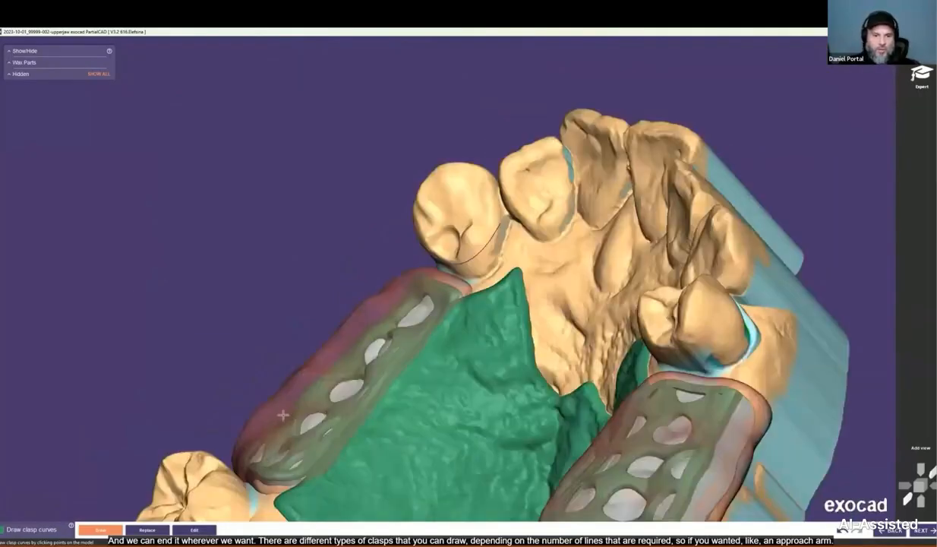
- Draw a clasp curve on the molar behind the 3-5 gap, wrapping from its palatal side around mesially to the buccal undercut
scroll(262, 402, "up", 8)
left_click(252, 412)
left_click(302, 366)
right_click_drag(302, 366, 321, 288)
left_click(322, 291)
left_click(297, 225)
right_click_drag(297, 225, 279, 281)
left_click(253, 181)
left_click(192, 160)
right_click_drag(192, 160, 151, 323)
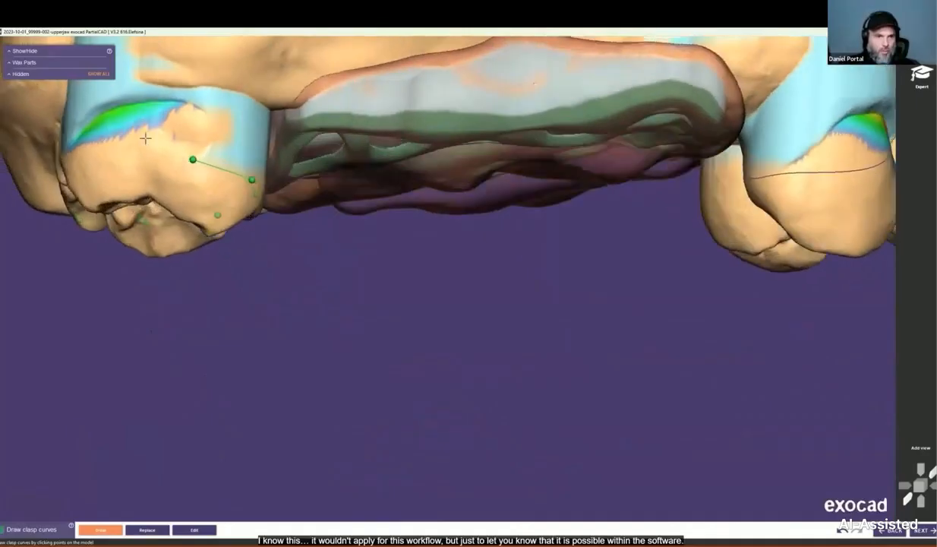
left_click(118, 135)
double_click(88, 131)
- Draw a clasp curve on the tooth mesial to the 13-14 gap, wrapping from the buccal undercut around distally to the palatal side
scroll(125, 163, "down", 3)
scroll(502, 216, "down", 2)
middle_click_drag(501, 215, 342, 288)
right_click_drag(448, 281, 493, 121)
middle_click_drag(524, 319, 269, 186)
right_click_drag(615, 273, 521, 260)
scroll(521, 260, "up", 5)
left_click(500, 236)
left_click(507, 285)
left_click(477, 343)
right_click_drag(477, 345, 465, 292)
left_click(422, 403)
left_click(372, 439)
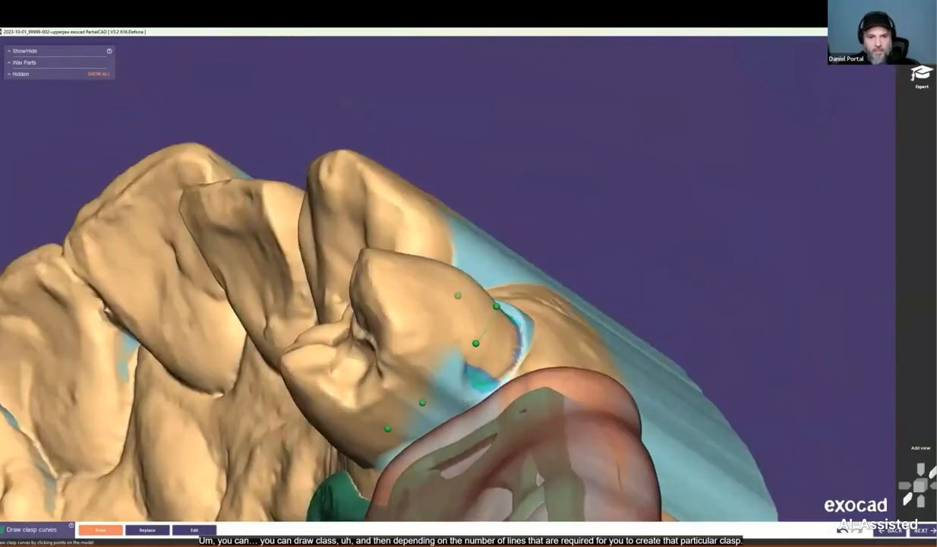
right_click_drag(372, 438, 391, 419)
left_click(331, 428)
left_click(276, 413)
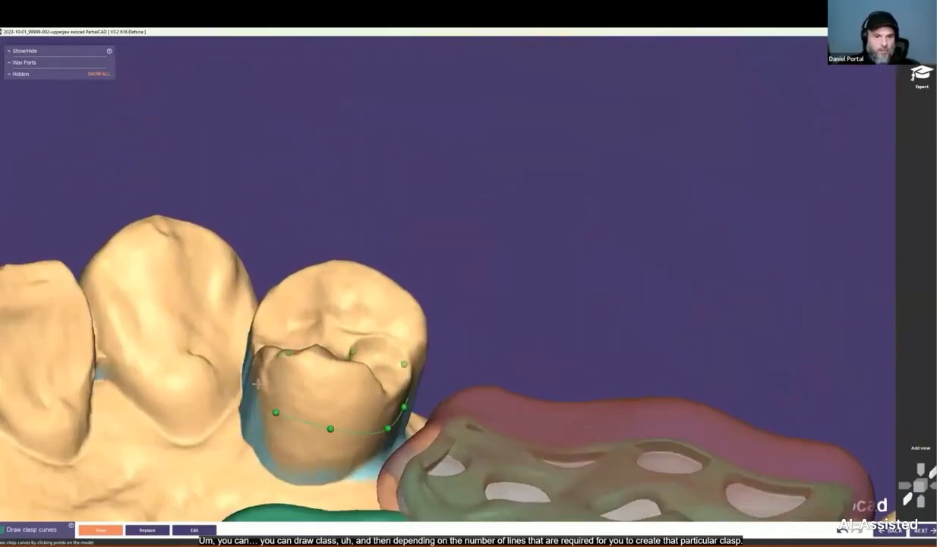
double_click(258, 384)
- Draw a clasp curve on the molar behind the 13-14 gap, wrapping from its palatal side around mesially to the buccal undercut
scroll(375, 419, "down", 5)
right_click_drag(641, 475, 475, 329)
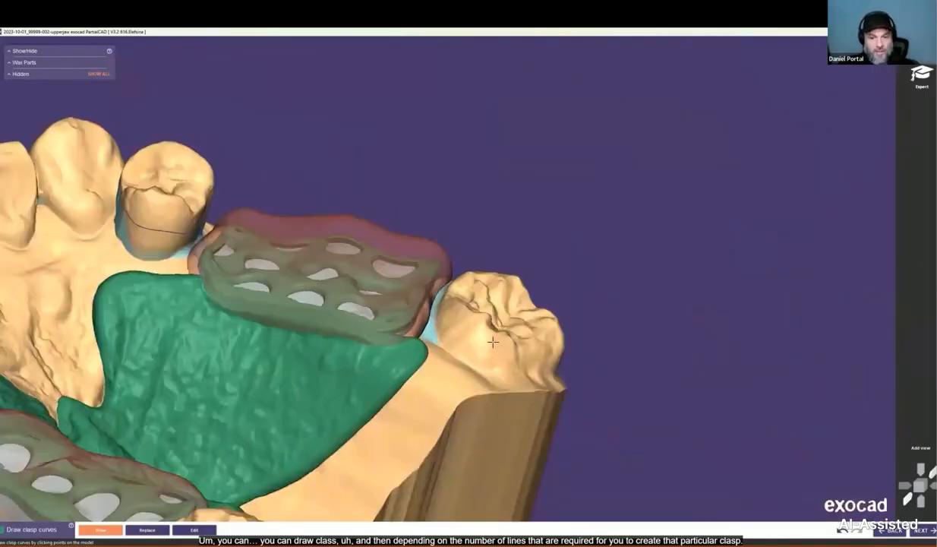
scroll(475, 330, "up", 5)
left_click(462, 395)
left_click(414, 326)
right_click_drag(409, 301, 415, 261)
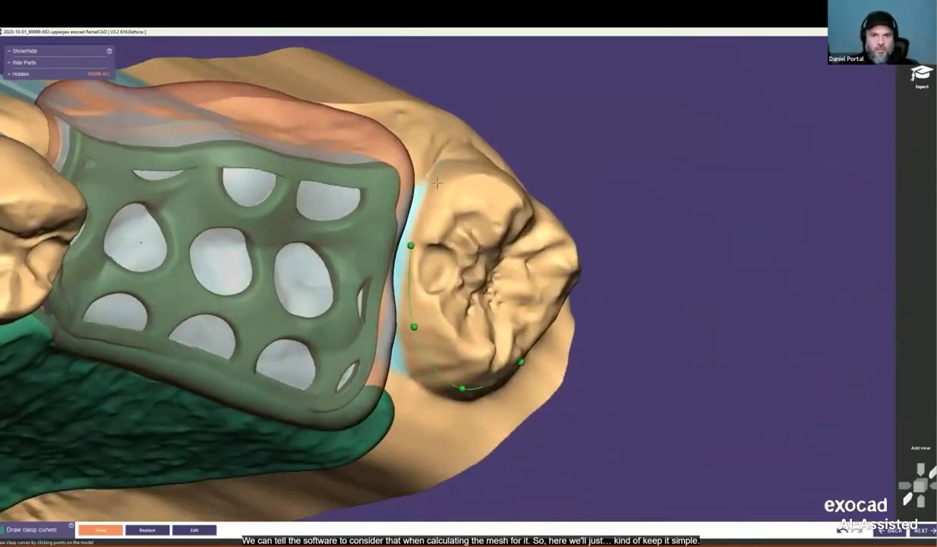
right_click_drag(423, 176, 539, 142)
left_click(510, 148)
left_click(579, 140)
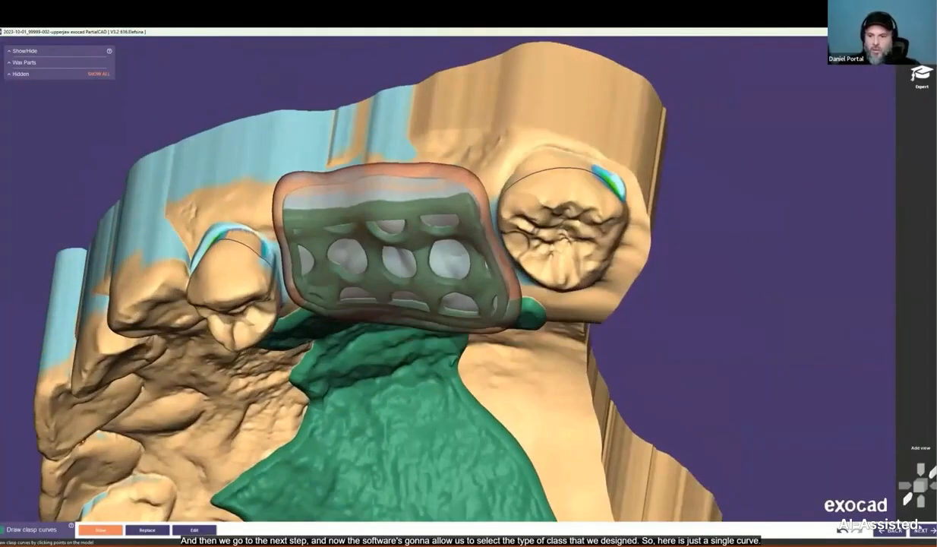
- Proceed to clasp application and preview a single-curve clasp with the Anterior profile on the molar behind the 13-14 gap
left_click(921, 530)
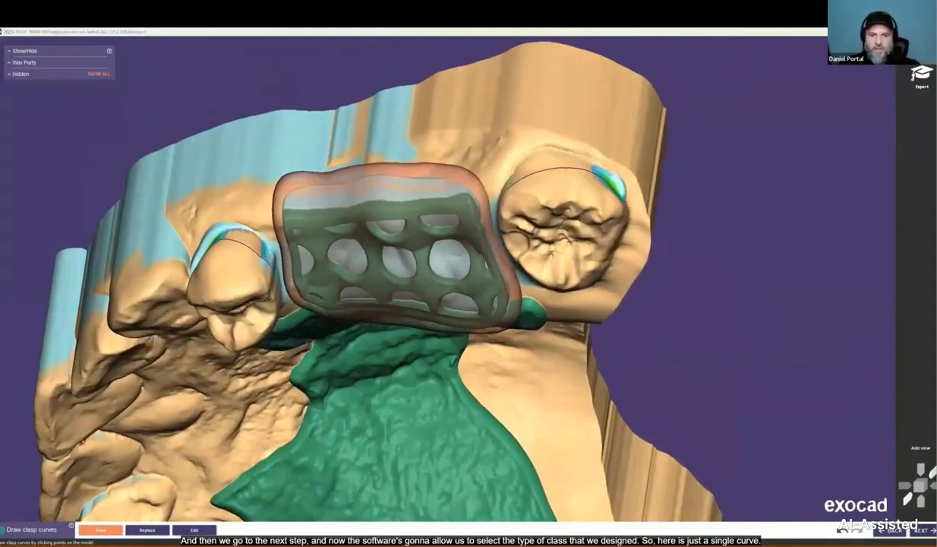
scroll(375, 373, "down", 2)
scroll(375, 373, "down", 1)
right_click_drag(374, 373, 379, 313)
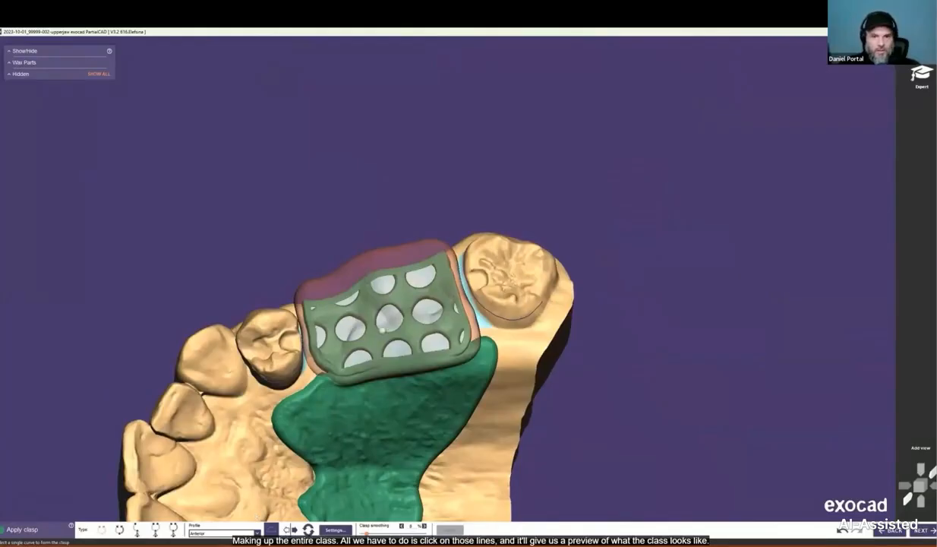
right_click_drag(448, 312, 448, 300)
right_click_drag(500, 326, 503, 311)
scroll(503, 312, "up", 4)
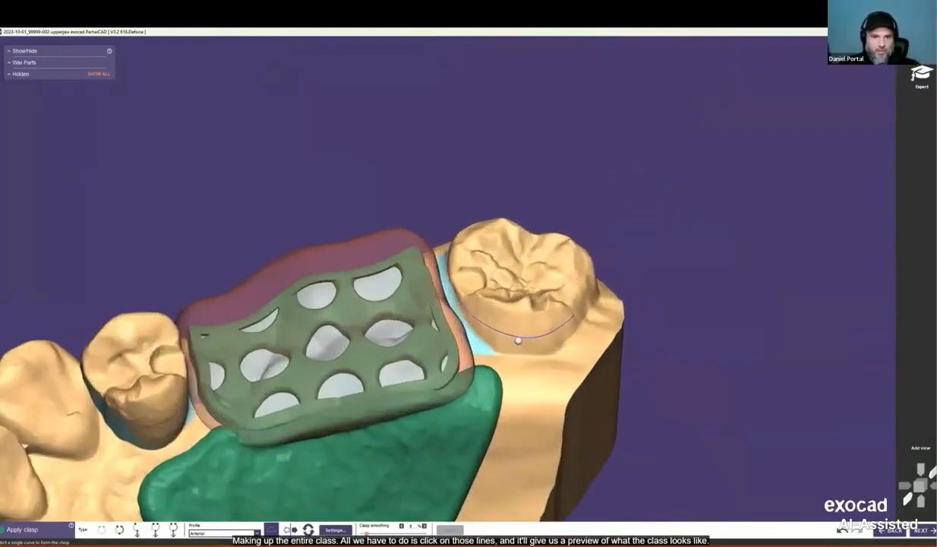
left_click(518, 336)
- Adjust a buccal control point of the molar clasp, check its profile settings, and apply it with the default values
right_click_drag(459, 325, 480, 442)
scroll(540, 214, "up", 3)
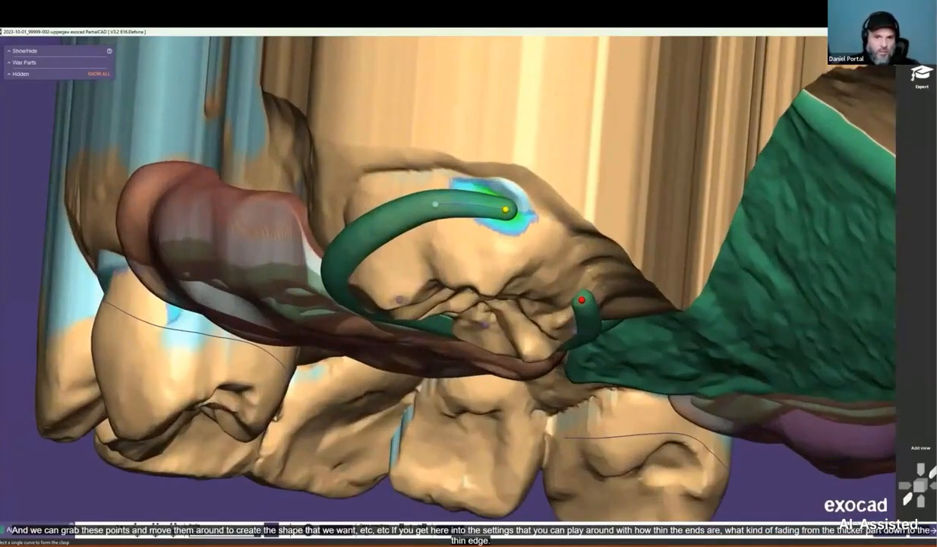
left_click_drag(436, 240, 432, 196)
scroll(417, 206, "down", 3)
right_click_drag(462, 292, 456, 190)
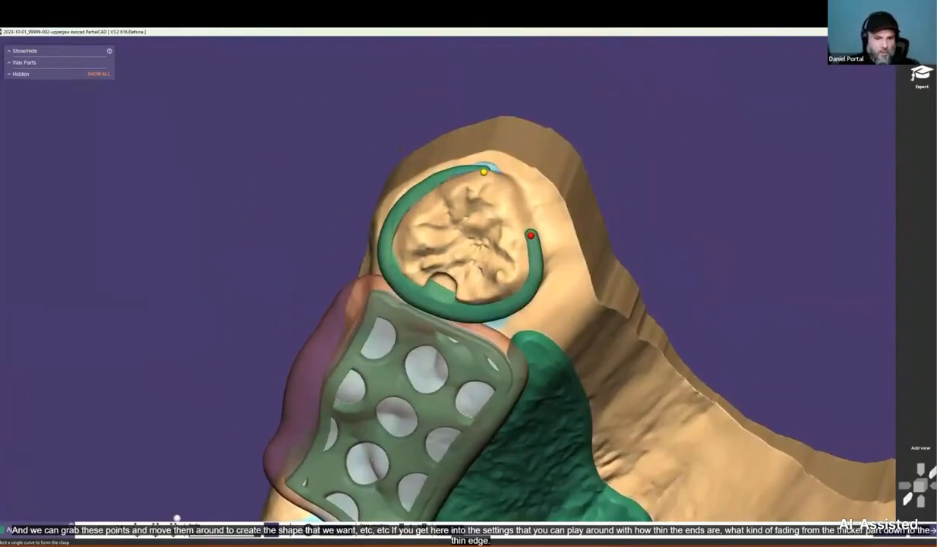
left_click(321, 511)
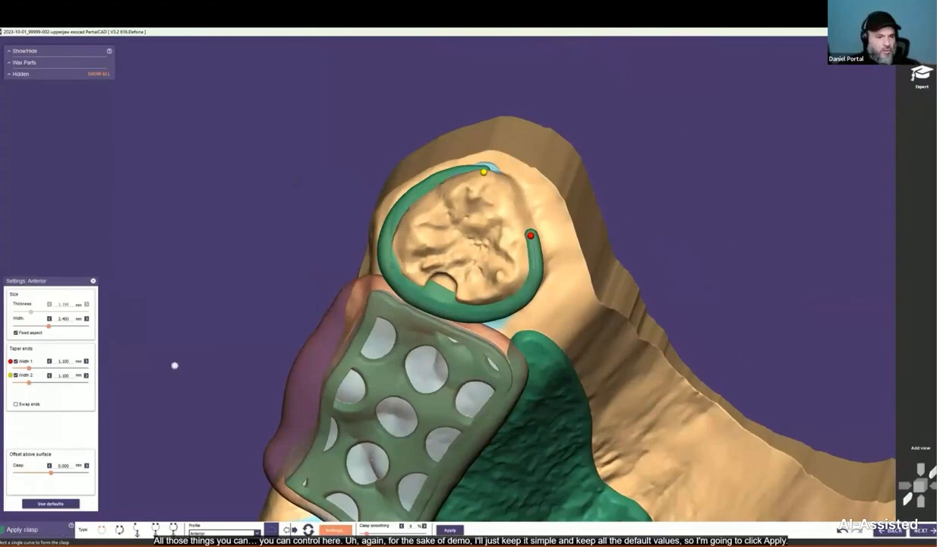
scroll(514, 328, "down", 4)
mouse_move(514, 328)
right_mouse_down()
mouse_move(533, 314)
mouse_move(524, 292)
mouse_move(341, 303)
mouse_move(486, 285)
mouse_move(512, 316)
right_mouse_up()
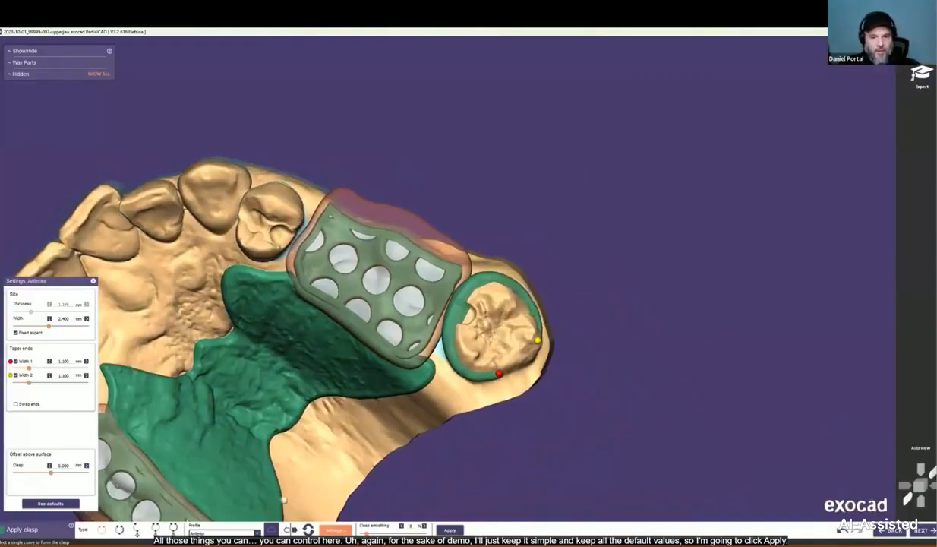
left_click(450, 530)
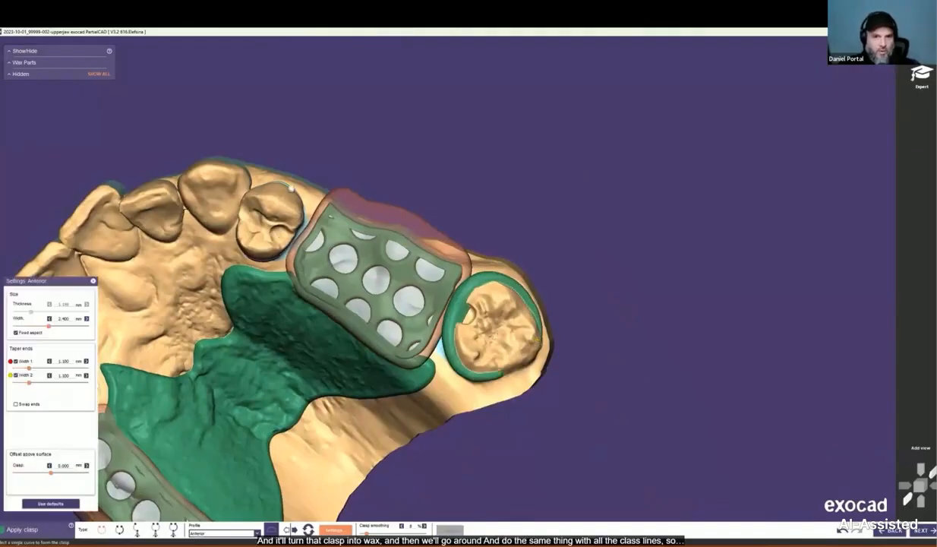
- Apply single-curve clasps with the same settings to the tooth mesial to the 13-14 gap and both teeth bordering the 3-5 gap
right_click_drag(497, 326, 467, 365)
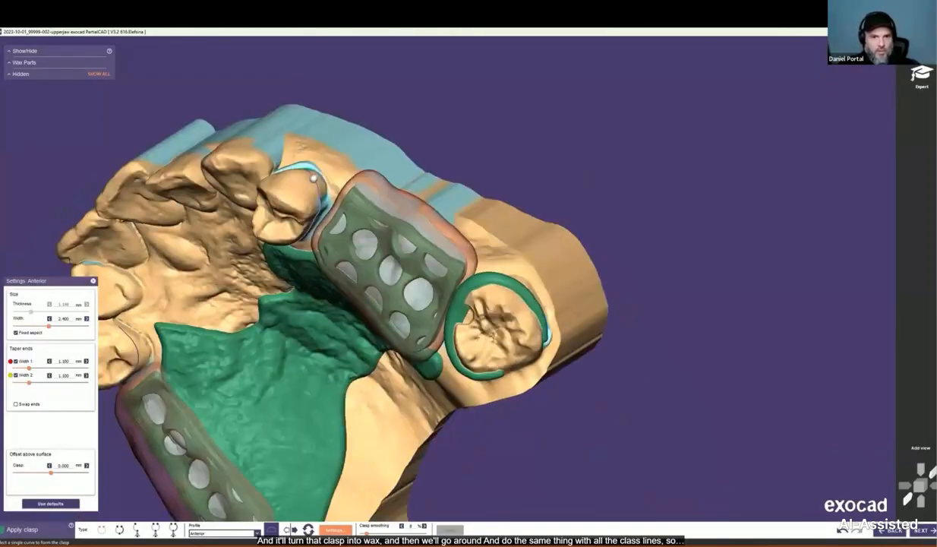
left_click(313, 178)
left_click(448, 527)
middle_click(233, 423)
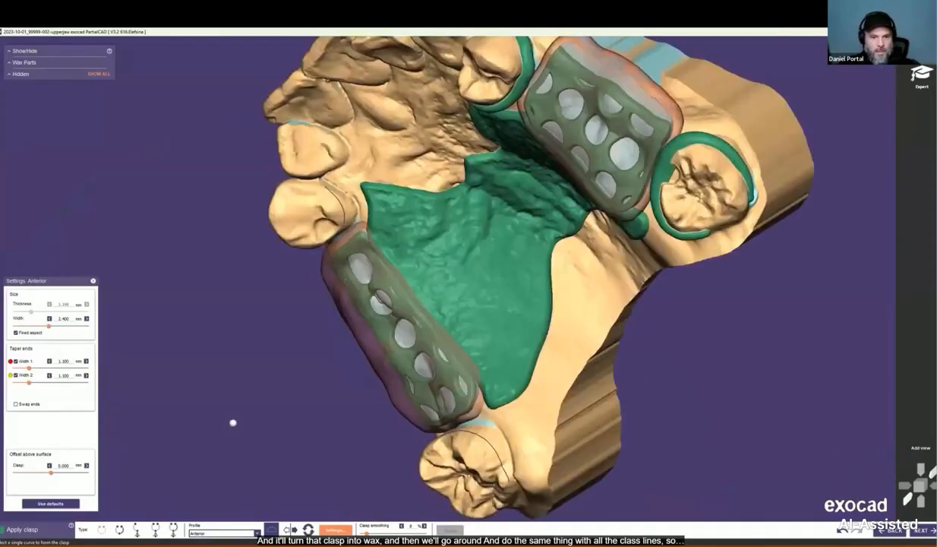
right_click_drag(534, 332, 527, 432)
left_click(507, 454)
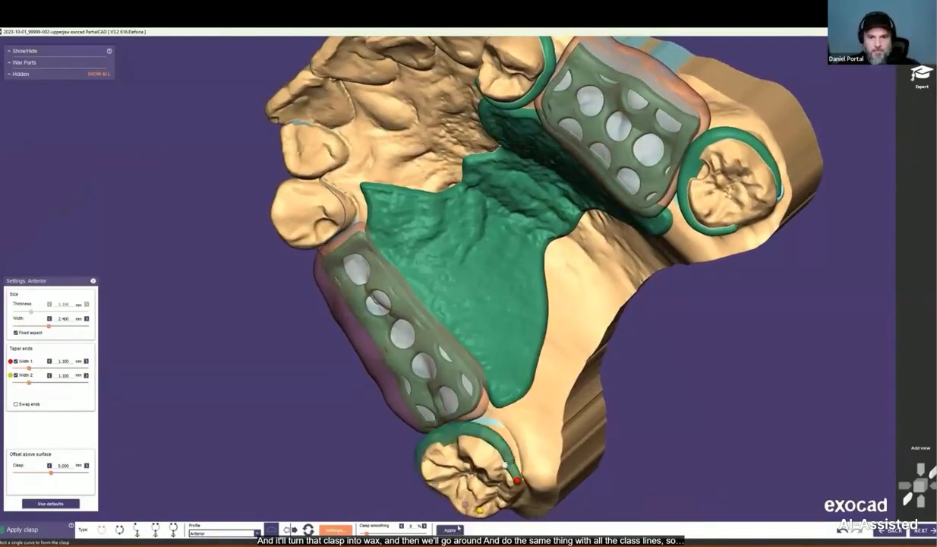
left_click(332, 215)
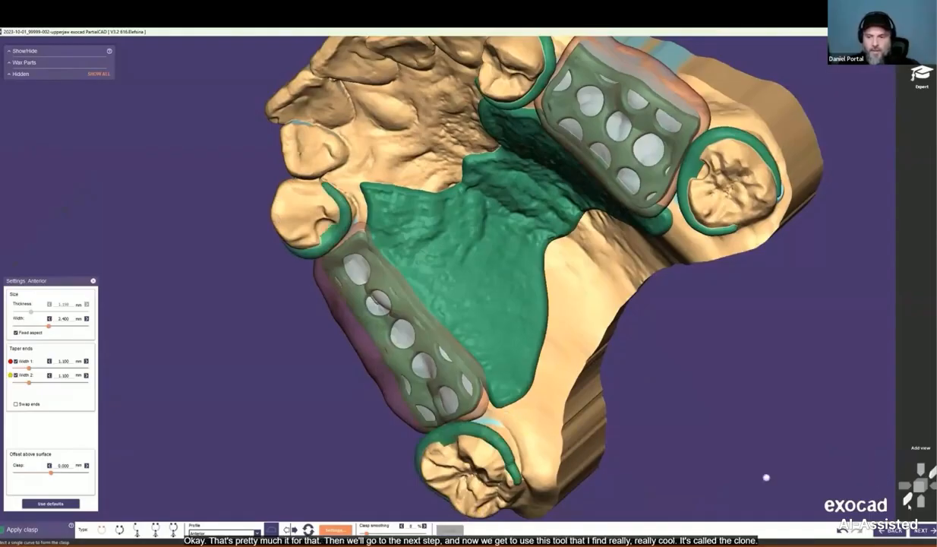
scroll(608, 354, "down", 2)
right_click_drag(617, 385, 640, 357)
- Proceed to the clone wax fill-in stage and choose the Occlusal rest preset for the molar behind the 3-5 gap
left_click(922, 530)
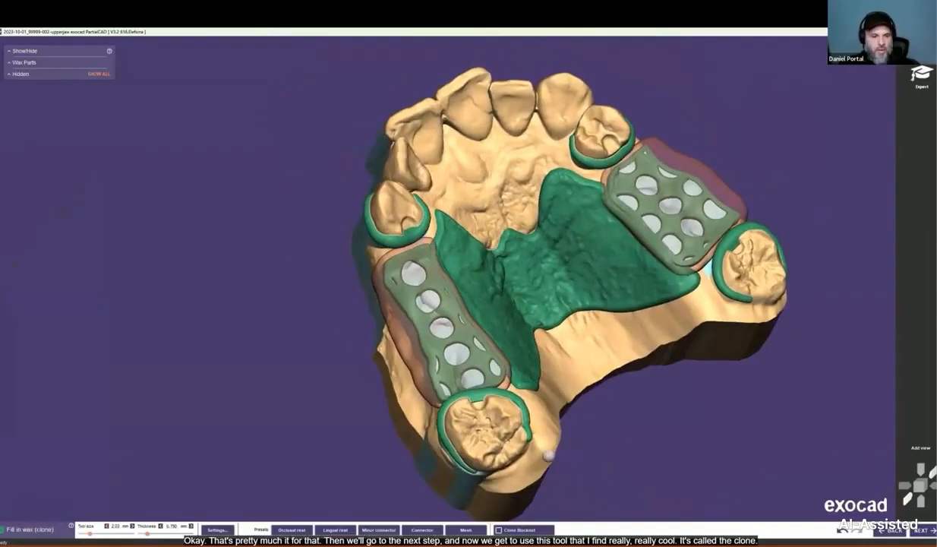
scroll(540, 213, "up", 4)
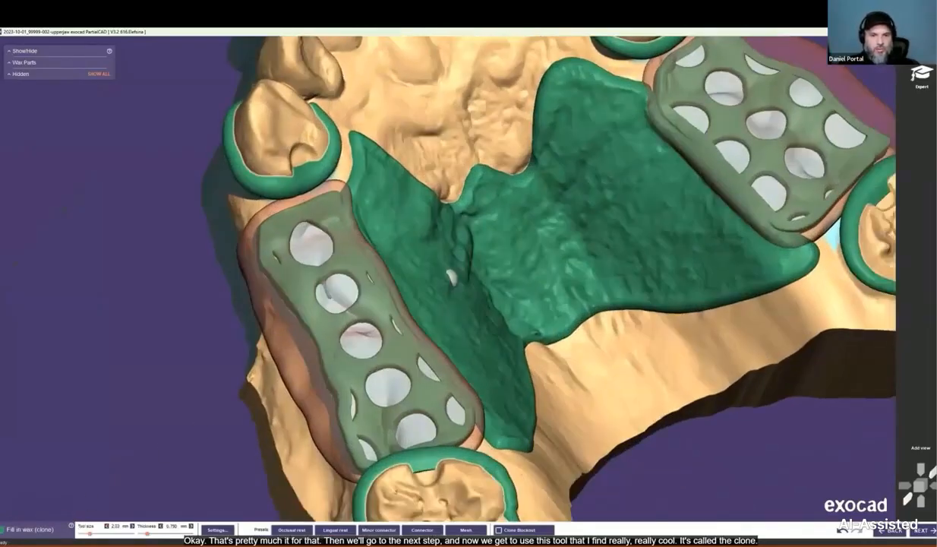
right_click_drag(542, 228, 467, 209)
right_click_drag(429, 268, 532, 266)
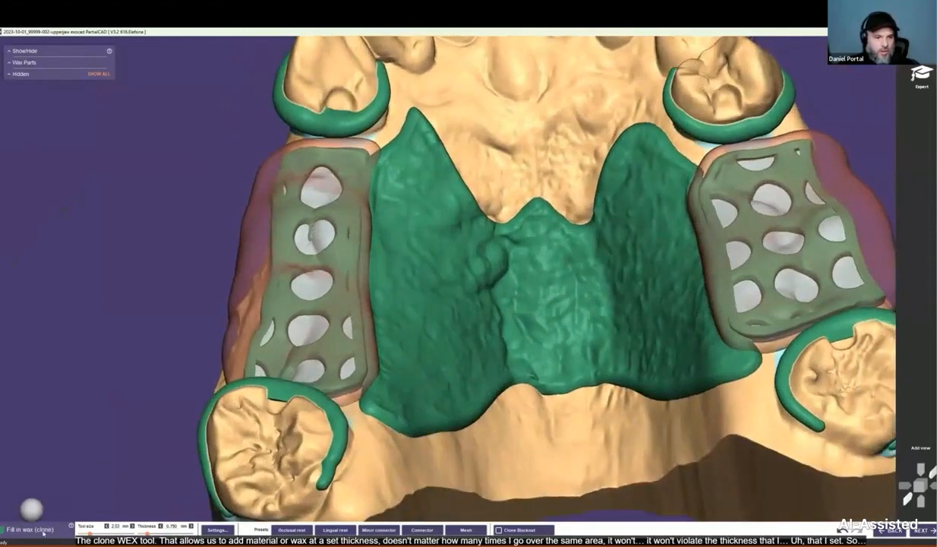
right_click_drag(450, 290, 372, 304)
middle_click_drag(305, 366, 439, 277)
right_click_drag(437, 277, 341, 398)
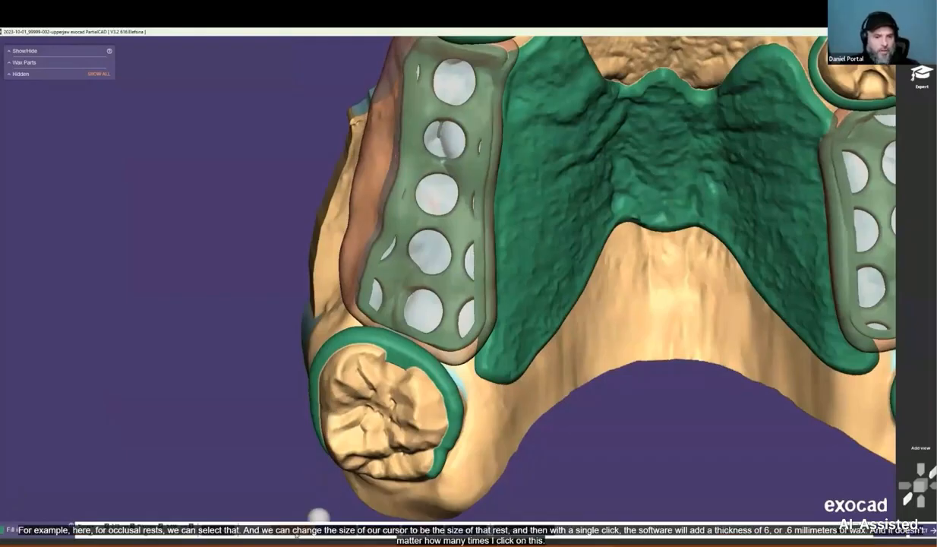
scroll(390, 377, "up", 5)
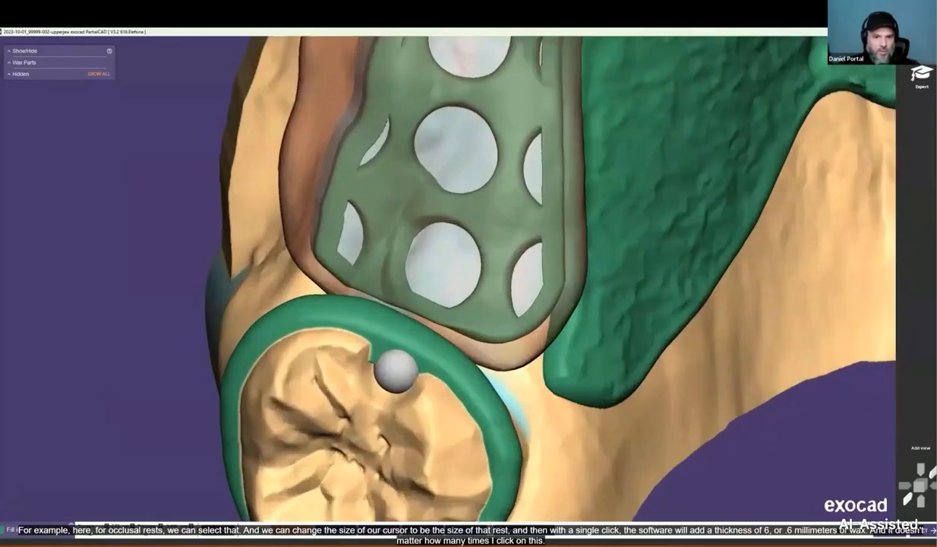
- Enlarge the wax tool to about 3.7 mm and add a 0.6 mm occlusal rest on the molar behind the 3-5 gap
scroll(391, 374, "up", 3, "ctrl")
scroll(391, 376, "up", 2, "ctrl")
scroll(391, 376, "down", 3, "ctrl")
scroll(391, 376, "up", 2, "ctrl")
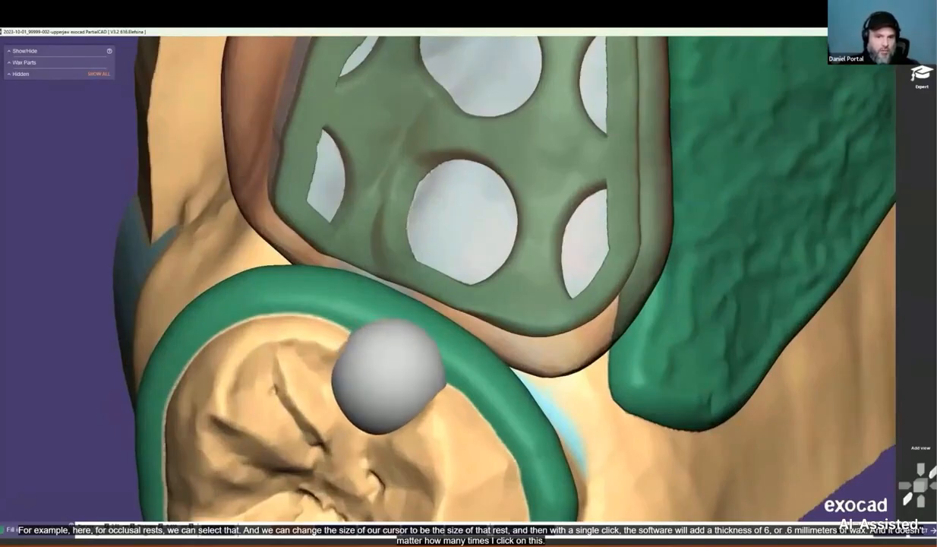
scroll(389, 377, "down", 2, "ctrl")
scroll(389, 380, "up", 3, "ctrl")
left_click(390, 377)
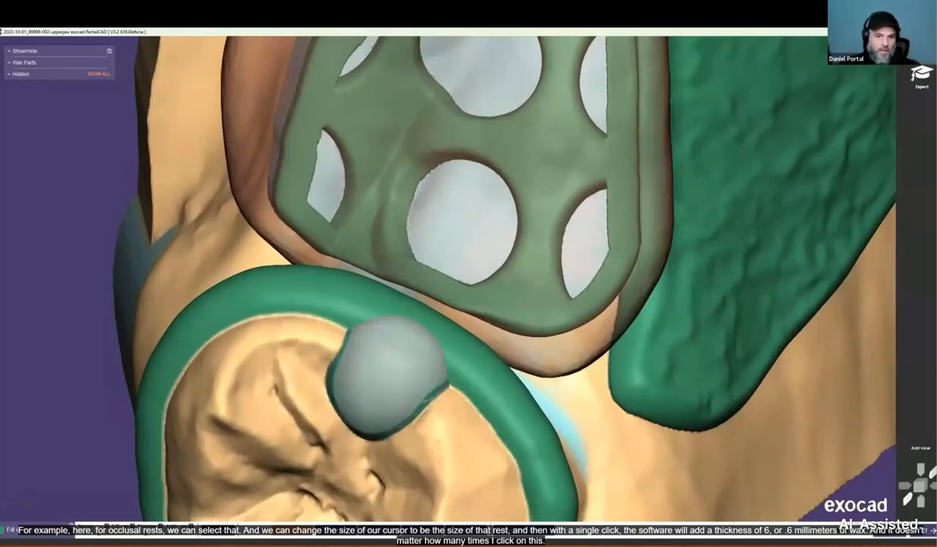
- Reapply wax repeatedly over the molar's new occlusal rest to test the 0.6 mm thickness limit
scroll(481, 488, "down", 4)
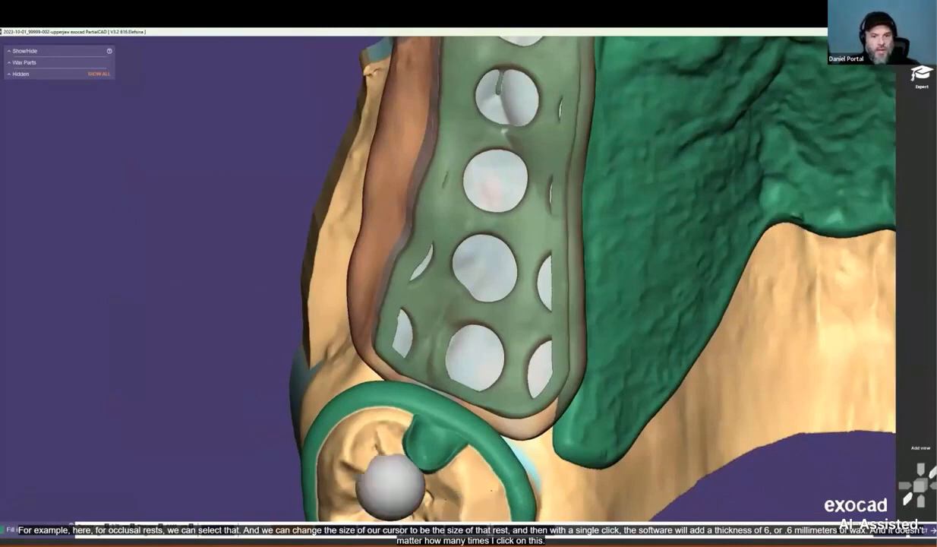
scroll(387, 481, "up", 3)
left_click(430, 448)
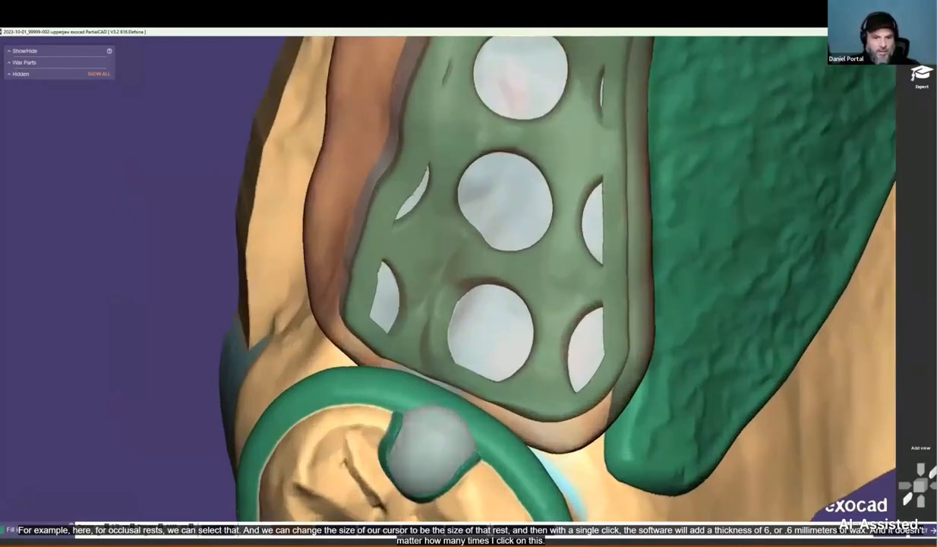
left_click(431, 449)
left_click(431, 449)
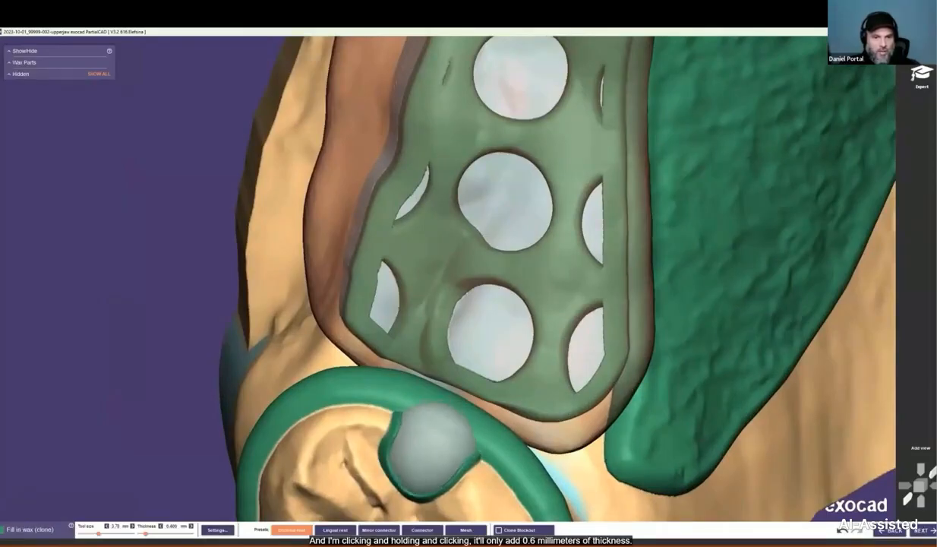
left_click(434, 445)
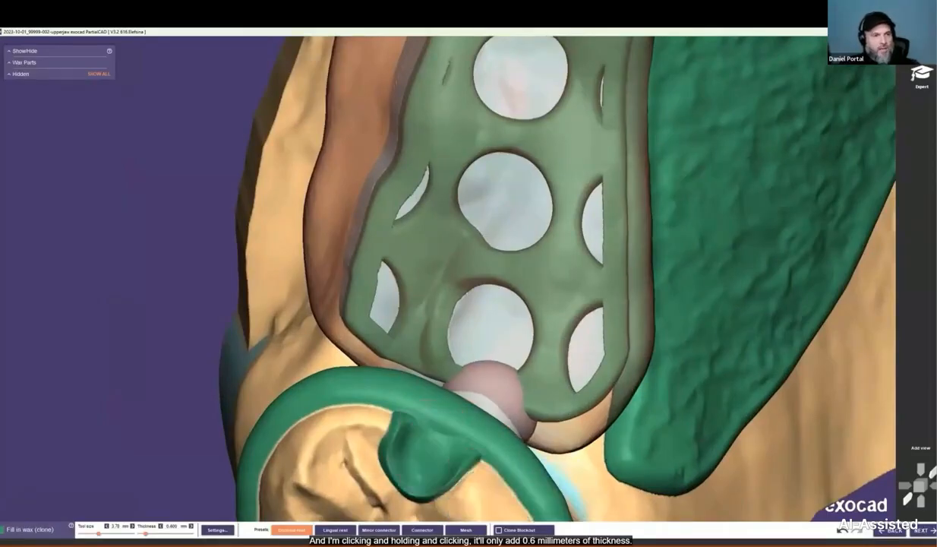
- Add 0.6 mm occlusal rests to the tooth mesial to the 3-5 gap and both teeth bordering the 13-14 gap
mouse_move(566, 53)
middle_mouse_down()
mouse_move(519, 142)
mouse_move(417, 471)
middle_mouse_up()
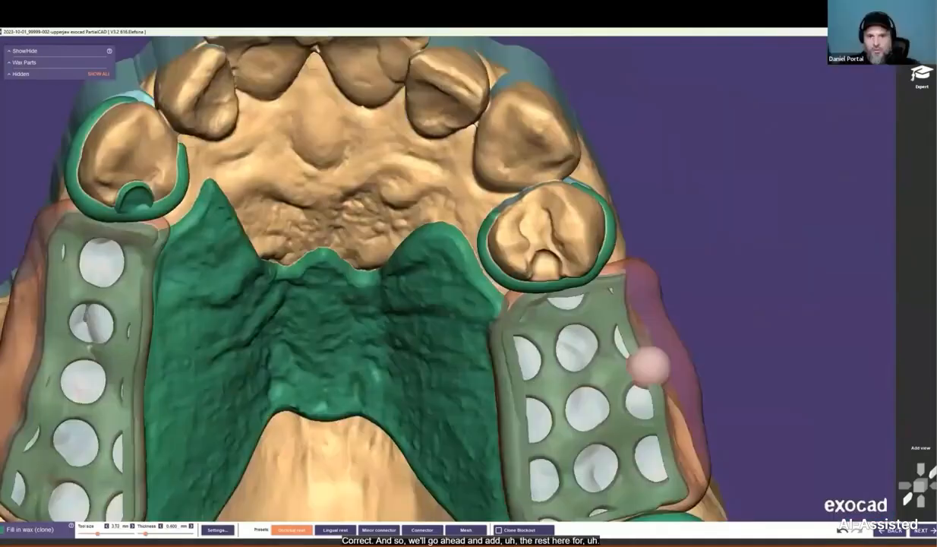
scroll(485, 230, "up", 5)
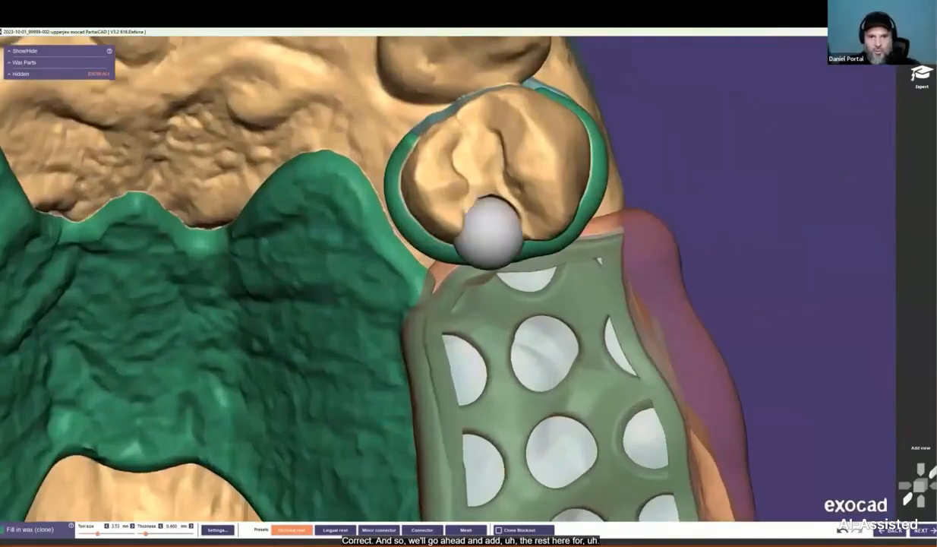
scroll(498, 228, "down", 5)
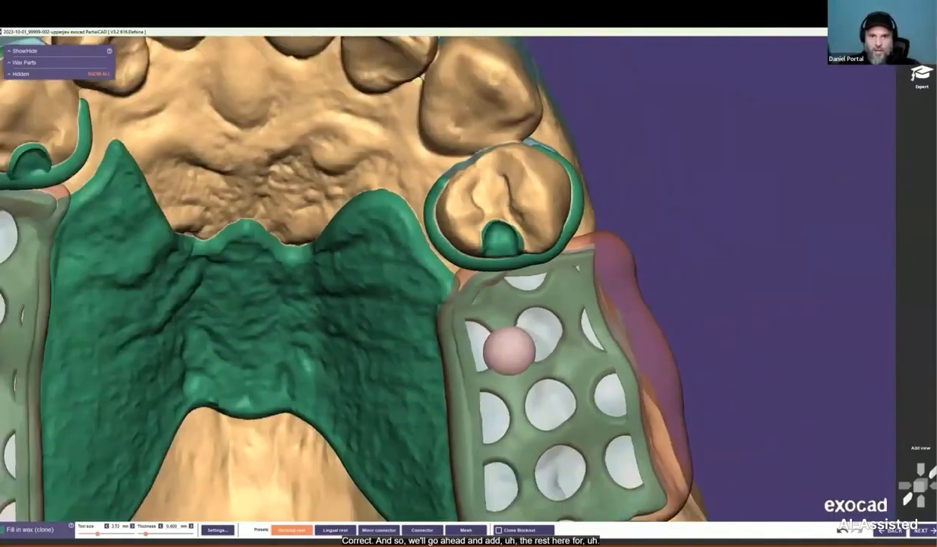
scroll(493, 353, "up", 5)
scroll(482, 372, "up", 1)
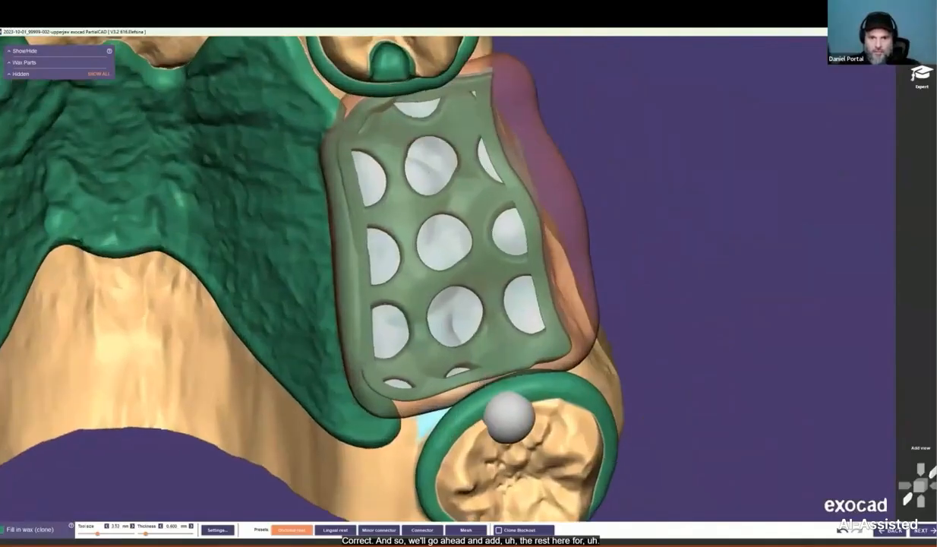
scroll(508, 408, "down", 5)
- Choose the Minor connector preset and add 1 mm thick wax joining the clasp mesial to the 3-5 gap to its mesh
right_click_drag(352, 387, 334, 254)
scroll(182, 329, "up", 6)
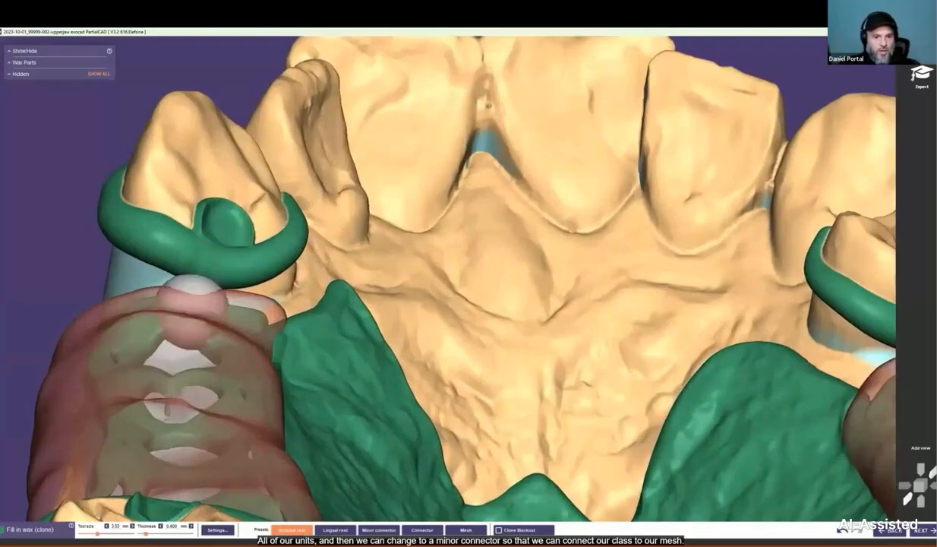
left_click(379, 530)
scroll(167, 251, "up", 4)
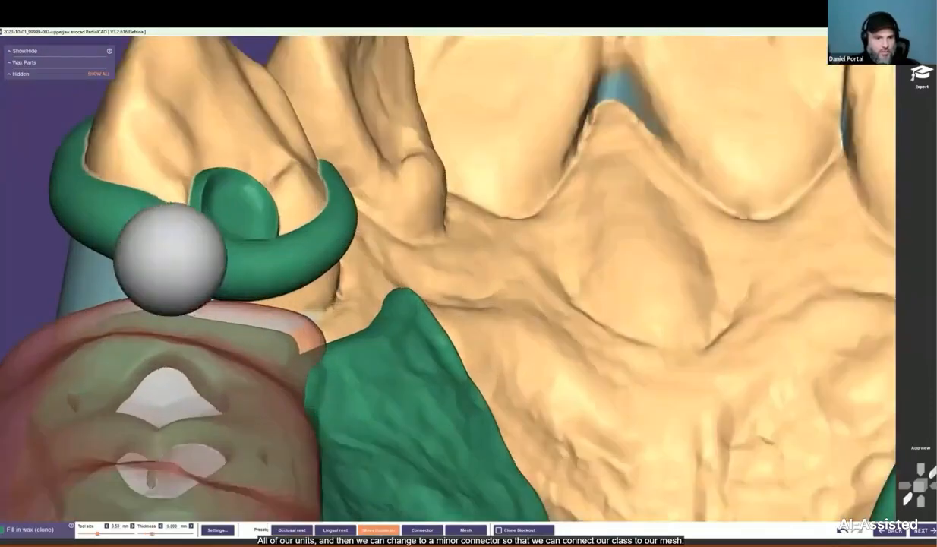
left_click_drag(184, 308, 215, 307)
scroll(215, 307, "down", 3)
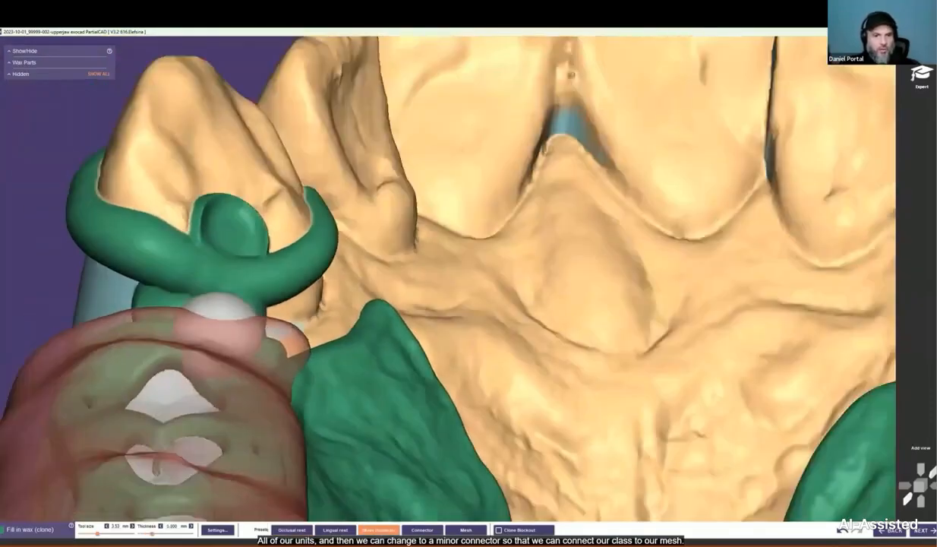
- Set the minor connector wax thickness to 1.2 mm and add wax joining the molar clasp behind the 3-5 gap to its mesh
middle_click(215, 371)
scroll(247, 378, "down", 2)
right_click_drag(252, 383, 257, 471)
middle_click(387, 414)
mouse_move(349, 437)
right_mouse_down()
mouse_move(386, 414)
mouse_move(416, 416)
mouse_move(426, 358)
right_mouse_up()
middle_click(392, 418)
mouse_move(396, 366)
left_mouse_down()
mouse_move(427, 380)
mouse_move(429, 372)
left_mouse_up()
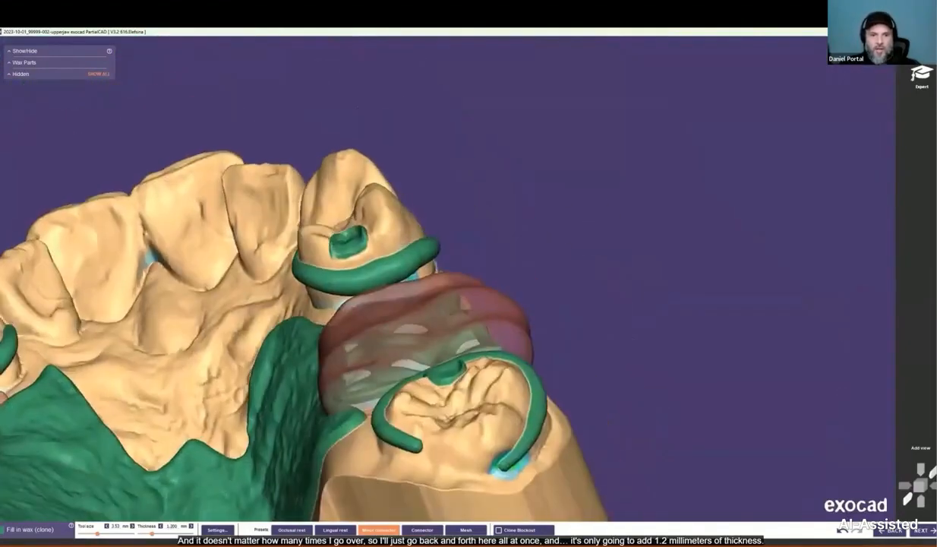
- Add 1.2 mm thick minor connector wax joining both clasps bordering the 13-14 gap to their mesh
scroll(389, 307, "up", 4)
right_click_drag(407, 384, 410, 437)
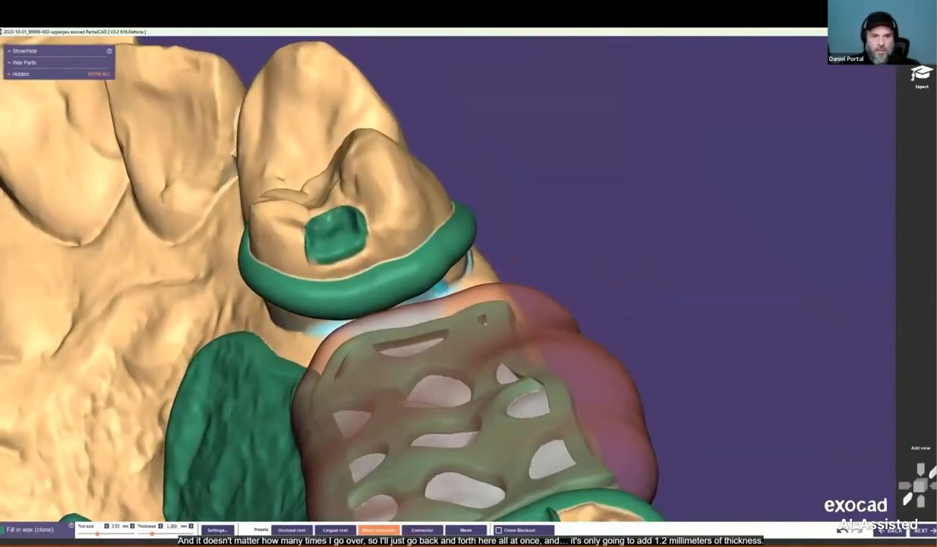
mouse_move(389, 314)
left_mouse_down()
mouse_move(370, 312)
mouse_move(401, 303)
left_mouse_up()
scroll(394, 316, "down", 2)
right_click_drag(393, 315, 450, 328)
scroll(522, 426, "down", 4)
right_click_drag(524, 429, 541, 357)
scroll(544, 345, "up", 5)
mouse_move(559, 339)
left_mouse_down()
mouse_move(543, 344)
mouse_move(543, 370)
mouse_move(561, 334)
mouse_move(538, 357)
left_mouse_up()
scroll(534, 366, "down", 3)
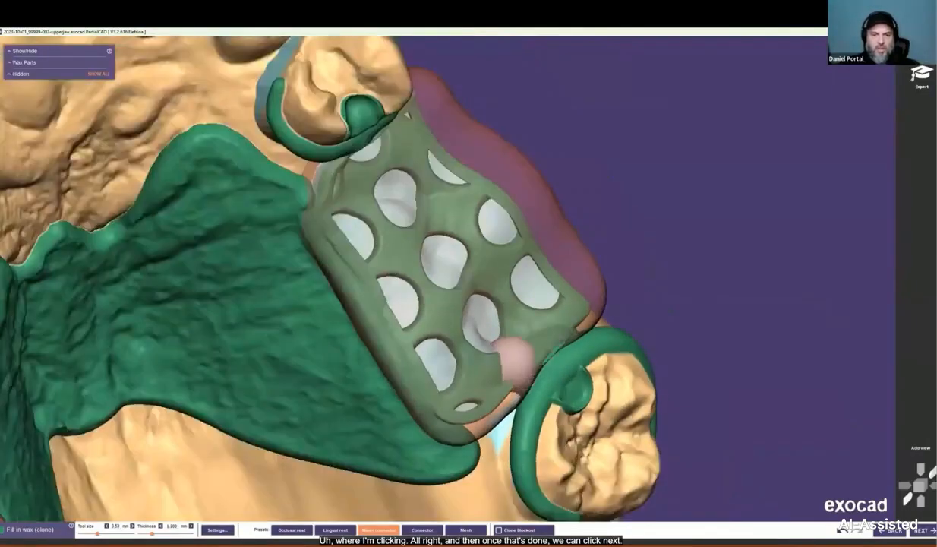
- Finish the wax fill and skip the finish line curves, proceeding to the Edit Wax stage without drawing any
scroll(513, 351, "down", 5)
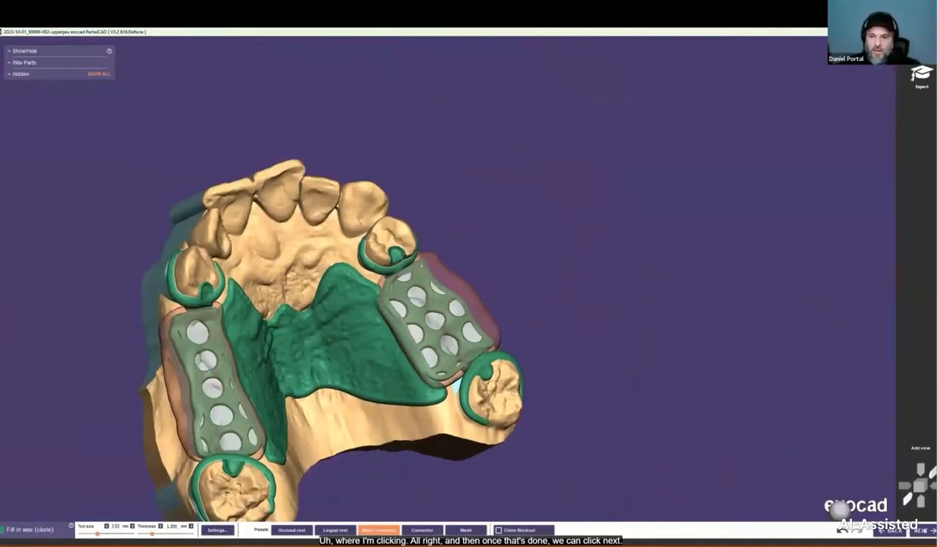
left_click(919, 531)
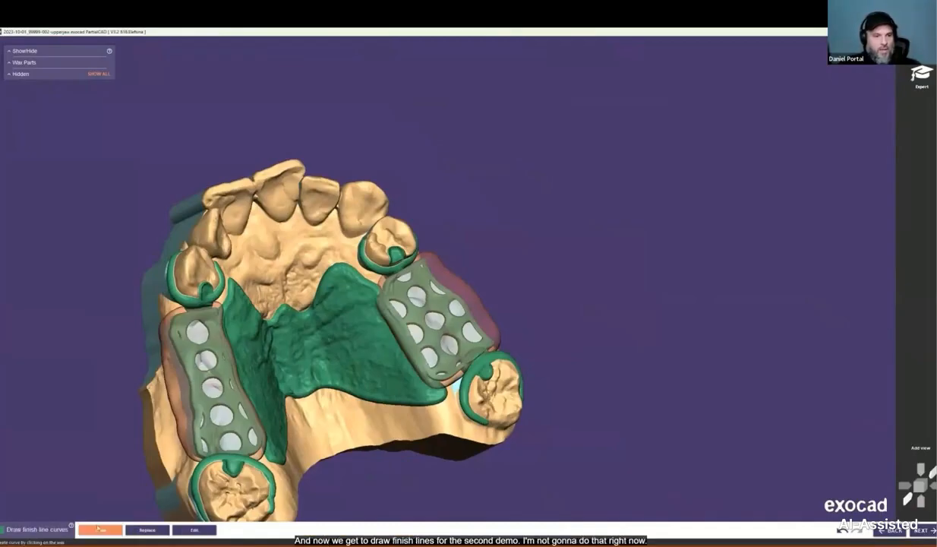
middle_click(273, 389)
right_click_drag(640, 268, 606, 254)
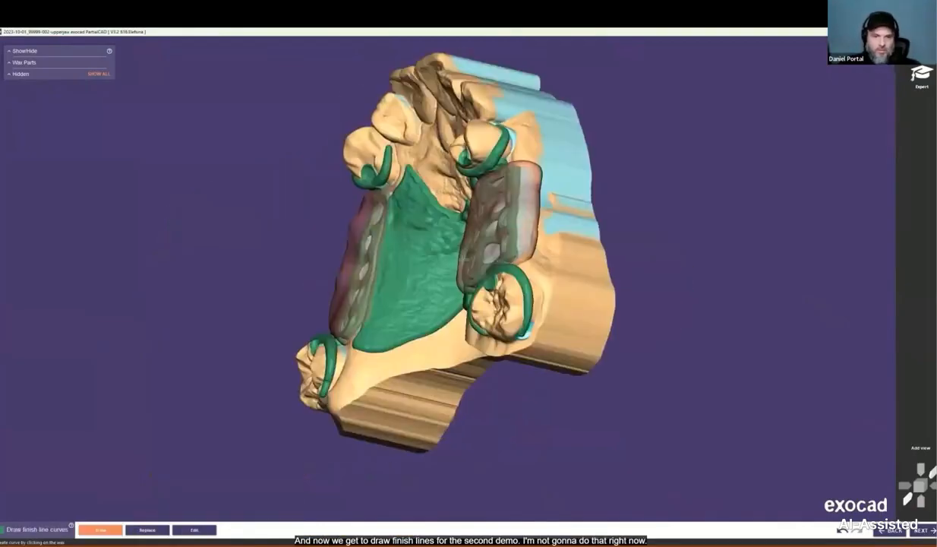
right_click_drag(379, 352, 440, 340)
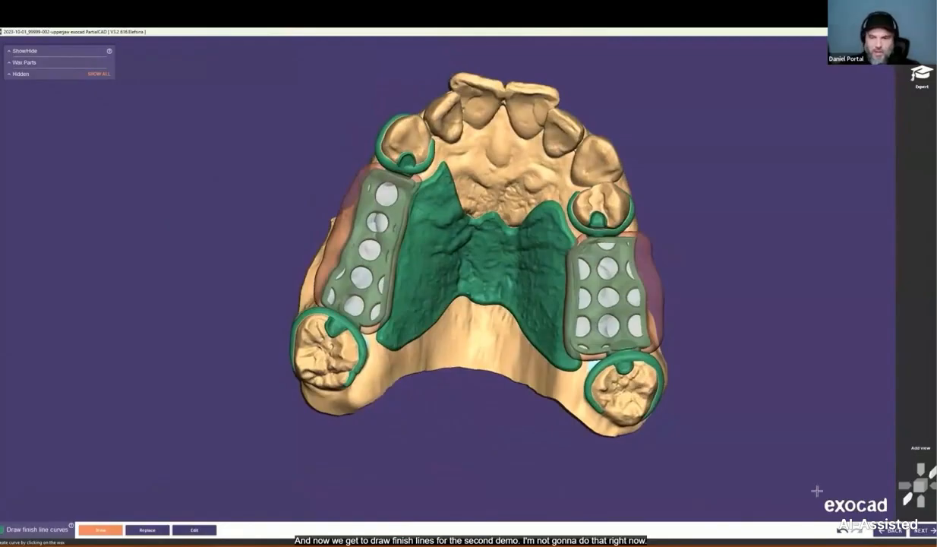
left_click(920, 529)
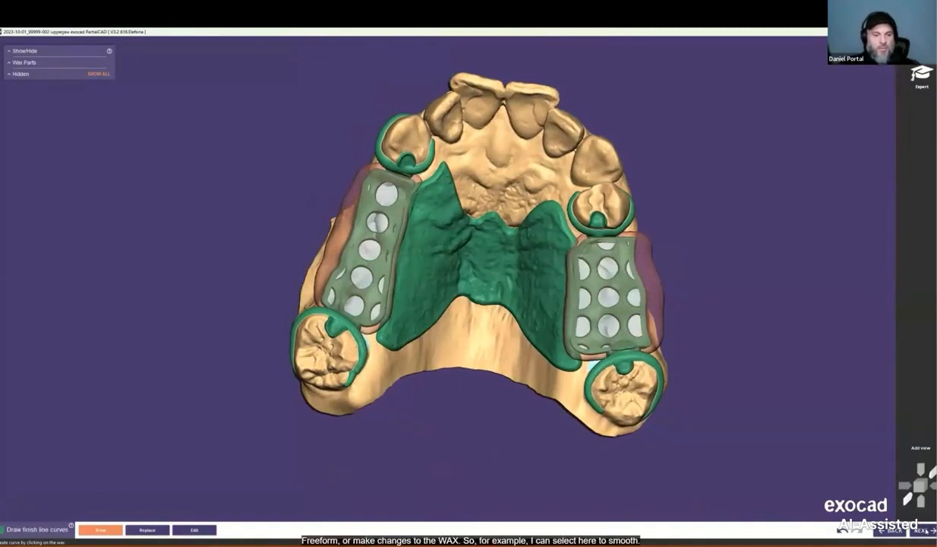
- Smooth the wax transition between the major connector and the 3-5 mesh with a 3 mm tool
left_click(453, 308)
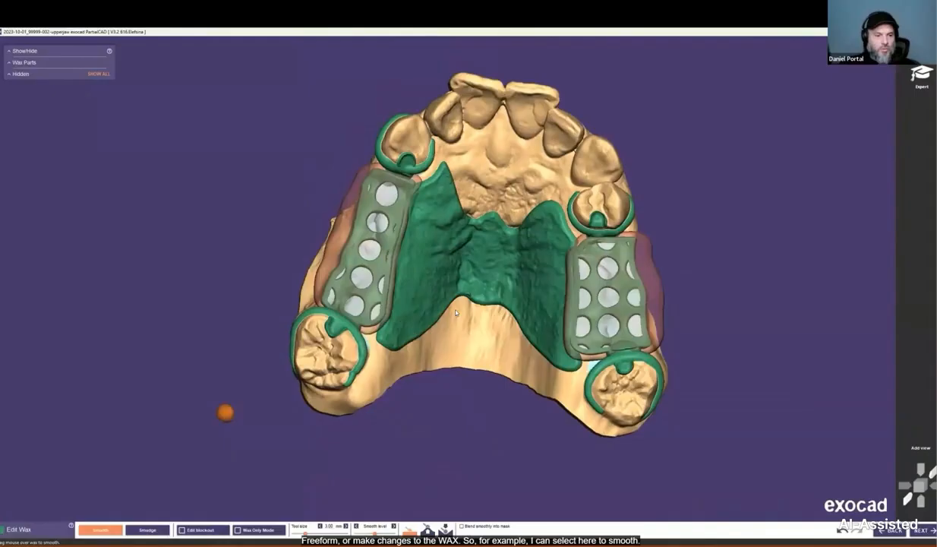
scroll(456, 312, "up", 5)
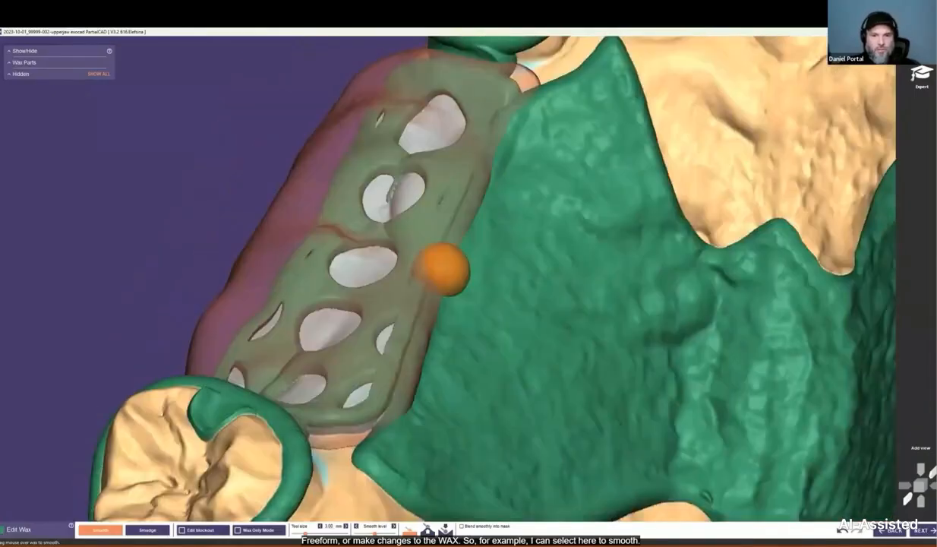
scroll(448, 281, "up", 3)
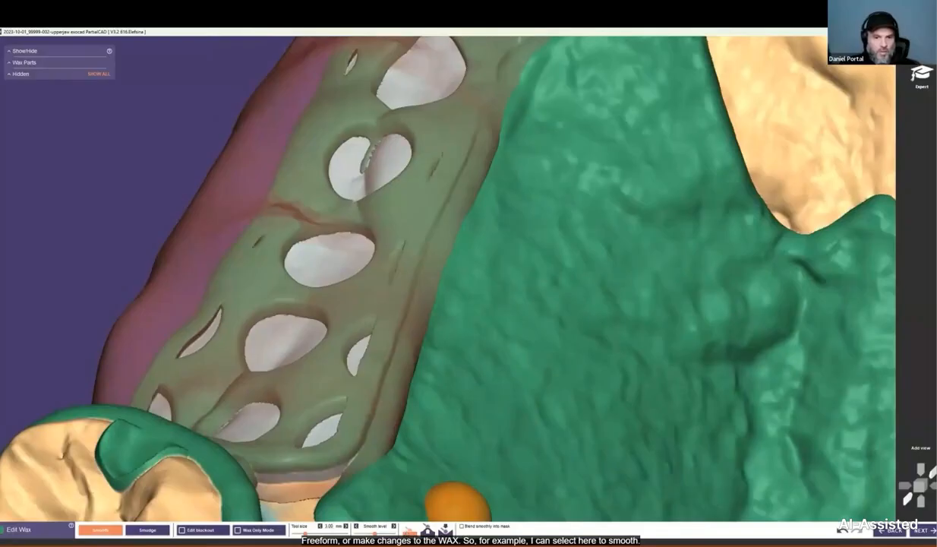
left_click_drag(443, 231, 489, 117)
middle_click(489, 125)
left_click_drag(475, 209, 464, 209)
middle_click(576, 341)
scroll(572, 342, "down", 3)
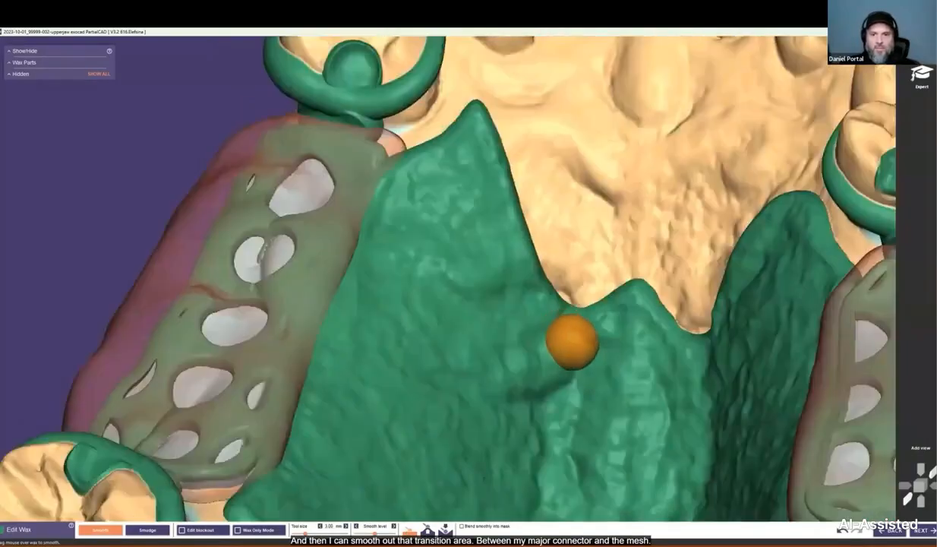
- Smooth the wax transition between the major connector and the mesh in the 13-14 gap
middle_click(714, 375)
right_click_drag(617, 304, 672, 345)
scroll(657, 423, "up", 3)
mouse_move(764, 452)
left_mouse_down()
mouse_move(668, 205)
mouse_move(625, 161)
left_mouse_up()
scroll(613, 300, "down", 5)
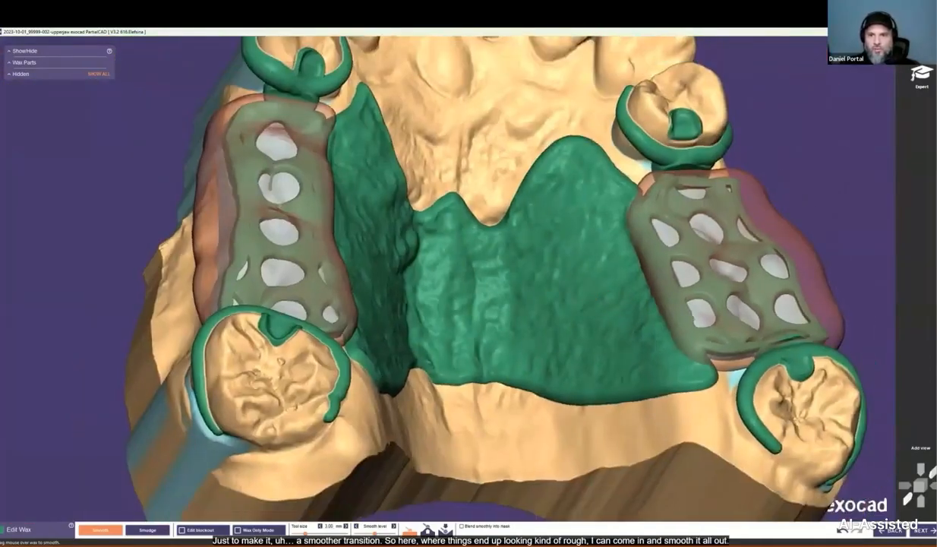
- Smooth the rough wax joints between the 13-14 mesh and the clasps at its mesial and distal ends
scroll(675, 177, "up", 6)
middle_click(698, 158)
right_click_drag(529, 308, 524, 275)
mouse_move(548, 274)
left_mouse_down()
mouse_move(444, 235)
mouse_move(383, 273)
mouse_move(566, 273)
mouse_move(439, 234)
left_mouse_up()
right_click_drag(439, 234, 543, 425)
scroll(482, 346, "down", 2)
mouse_move(568, 427)
left_mouse_down()
mouse_move(519, 427)
mouse_move(502, 439)
mouse_move(508, 420)
mouse_move(506, 439)
left_mouse_up()
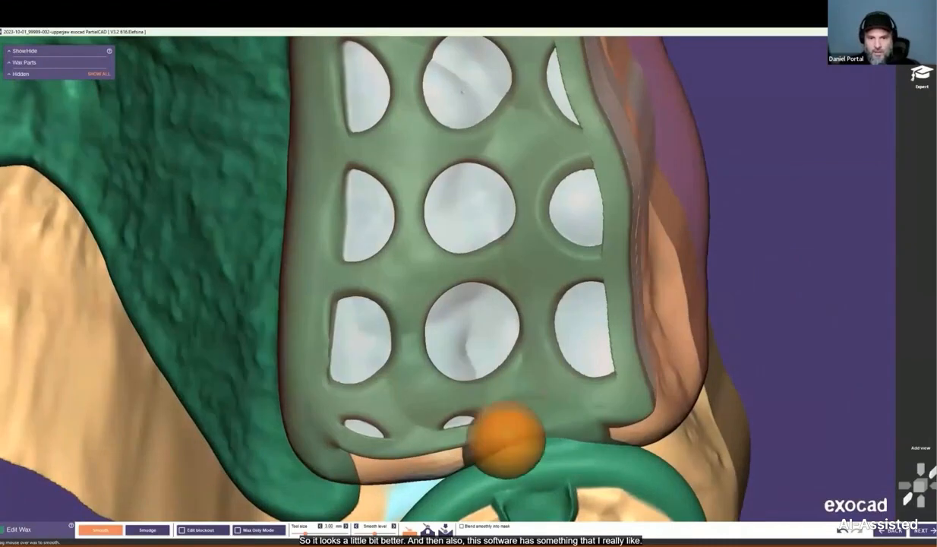
scroll(569, 429, "down", 5)
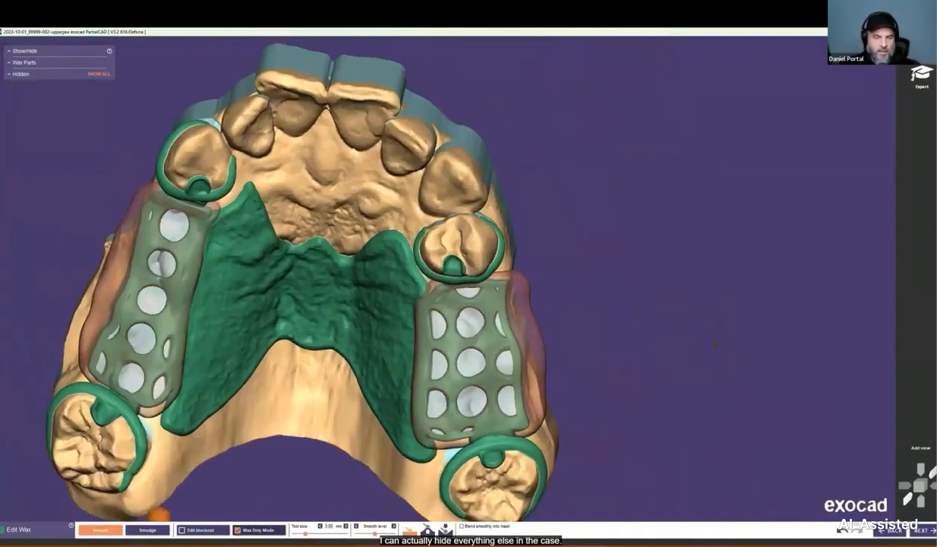
- Turn on Wax Only Mode, reduce the tool size to 1.5 mm and smooth the underside of the 3-5 mesh
left_click(258, 529)
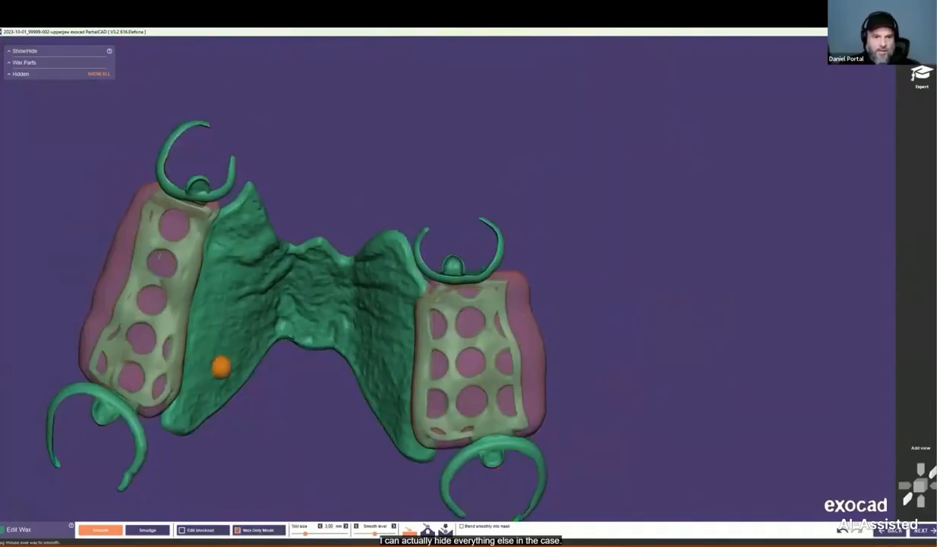
right_click_drag(221, 319, 222, 319)
scroll(668, 260, "up", 6)
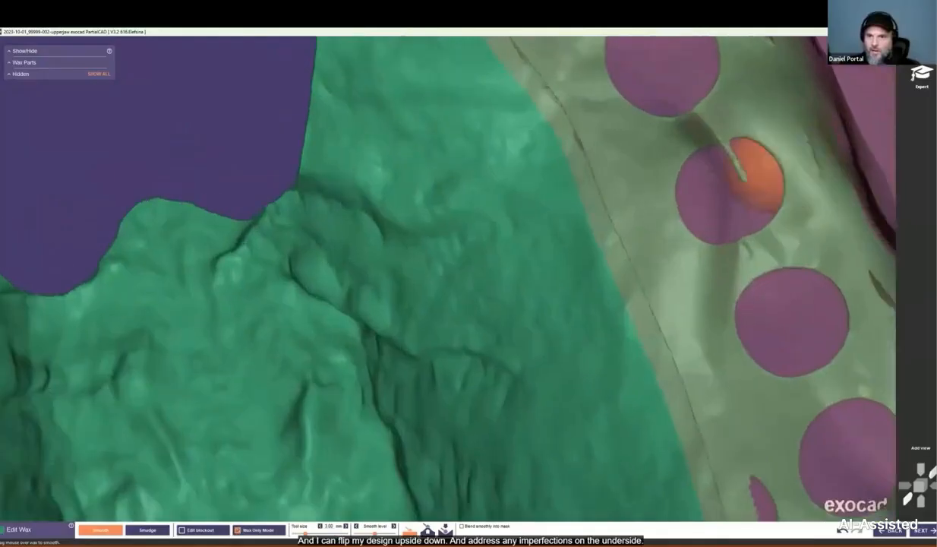
middle_click(807, 181)
mouse_move(673, 296)
right_mouse_down()
mouse_move(623, 294)
mouse_move(647, 268)
right_mouse_up()
scroll(501, 224, "down", 4, "shift")
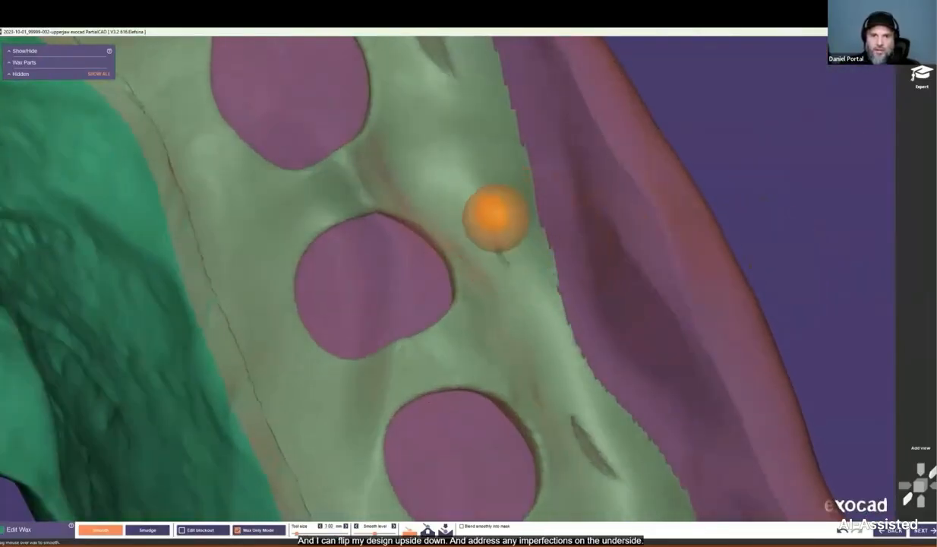
mouse_move(494, 200)
left_mouse_down()
mouse_move(608, 500)
mouse_move(565, 413)
left_mouse_up()
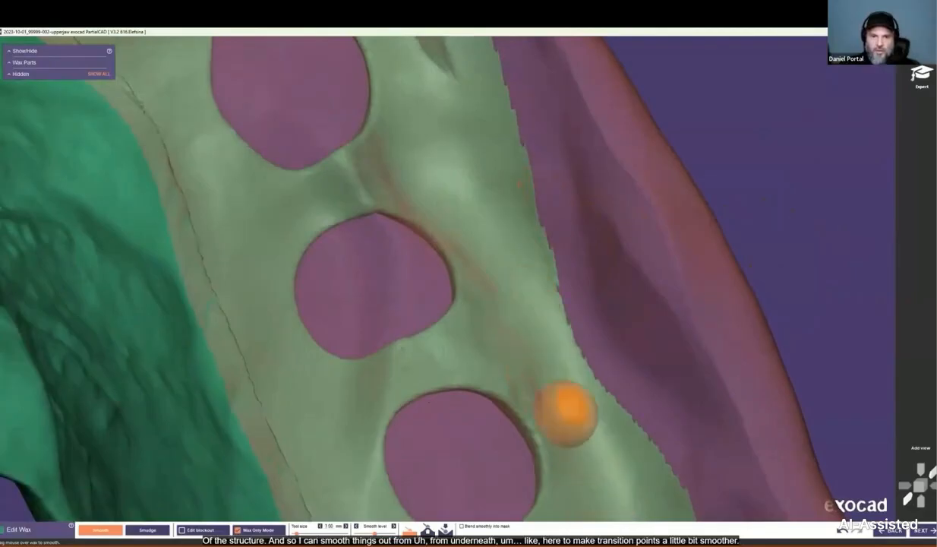
- Smooth the underside of the 13-14 mesh where it joins the mesial clasp
scroll(558, 419, "down", 5)
middle_click(499, 426)
right_click_drag(499, 425, 171, 281)
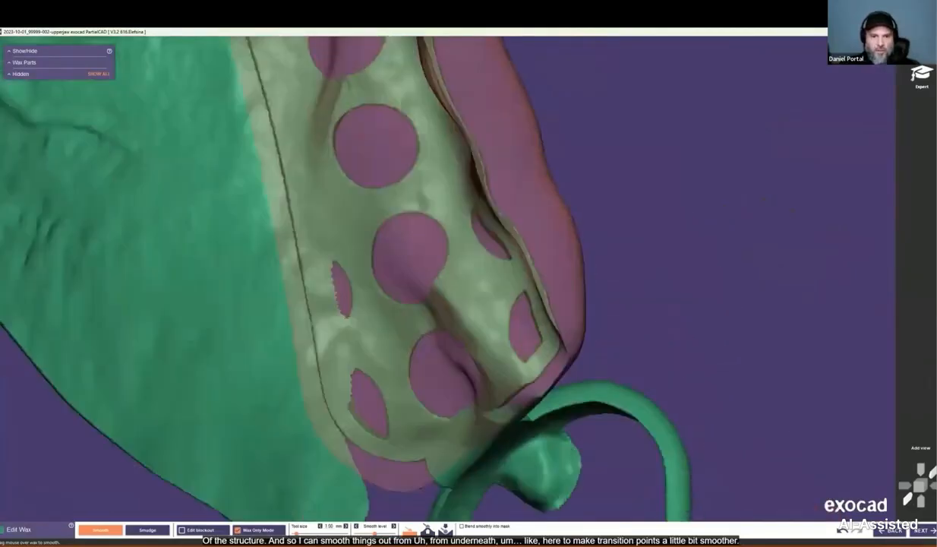
scroll(163, 278, "down", 5)
middle_click(164, 278)
middle_click(182, 281)
mouse_move(303, 300)
right_mouse_down()
mouse_move(380, 236)
mouse_move(399, 198)
mouse_move(327, 293)
mouse_move(455, 241)
right_mouse_up()
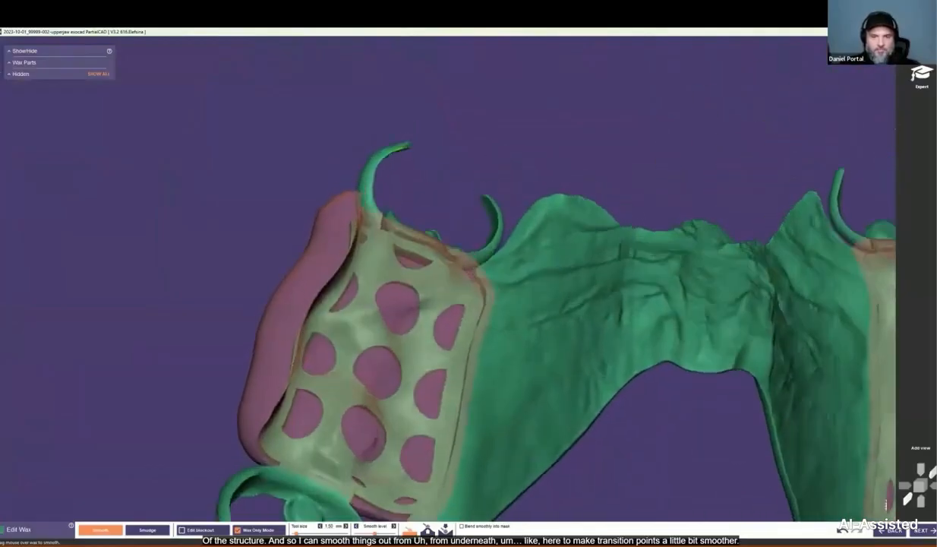
scroll(458, 241, "up", 8)
mouse_move(399, 220)
left_mouse_down()
mouse_move(282, 188)
mouse_move(247, 167)
mouse_move(459, 247)
left_mouse_up()
scroll(339, 209, "down", 3)
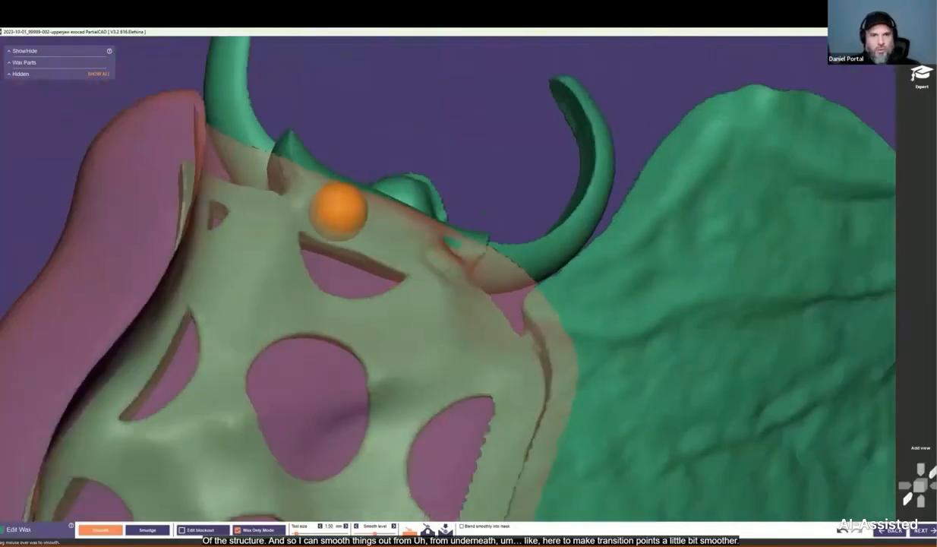
- Smooth the remaining rough transition on the underside of the framework on the 3-5 side
scroll(278, 447, "down", 5)
mouse_move(278, 447)
right_mouse_down()
mouse_move(315, 440)
mouse_move(307, 482)
mouse_move(300, 459)
right_mouse_up()
scroll(300, 460, "down", 4)
middle_click_drag(665, 319, 453, 283)
right_click_drag(453, 283, 456, 261)
scroll(456, 262, "up", 7)
scroll(455, 262, "up", 1)
left_click_drag(498, 225, 358, 297)
scroll(481, 276, "down", 6)
scroll(482, 273, "down", 5)
right_click_drag(447, 397, 341, 507)
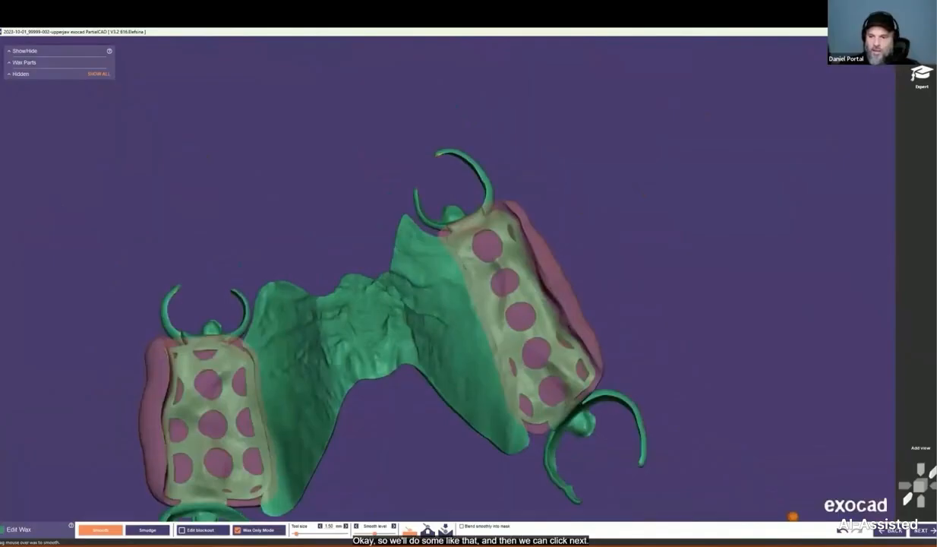
- Proceed to part assembly, review the cement gap and assembly options, and apply the assembly with the default settings
left_click(927, 533)
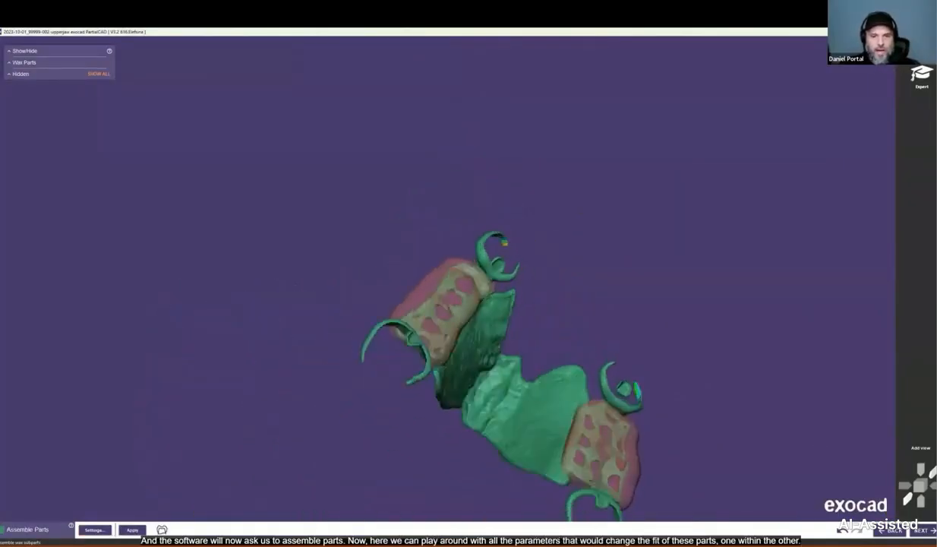
right_click_drag(259, 463, 180, 482)
left_click(92, 529)
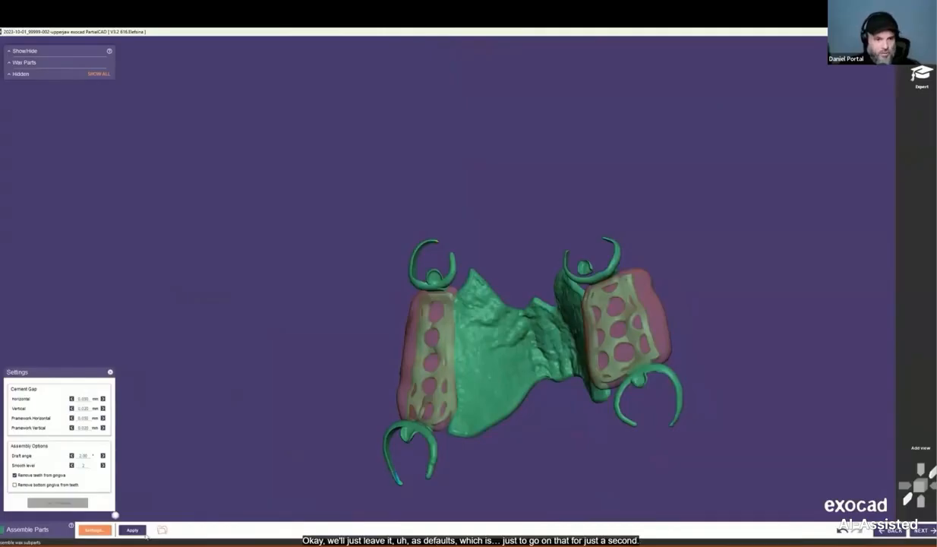
left_click(133, 530)
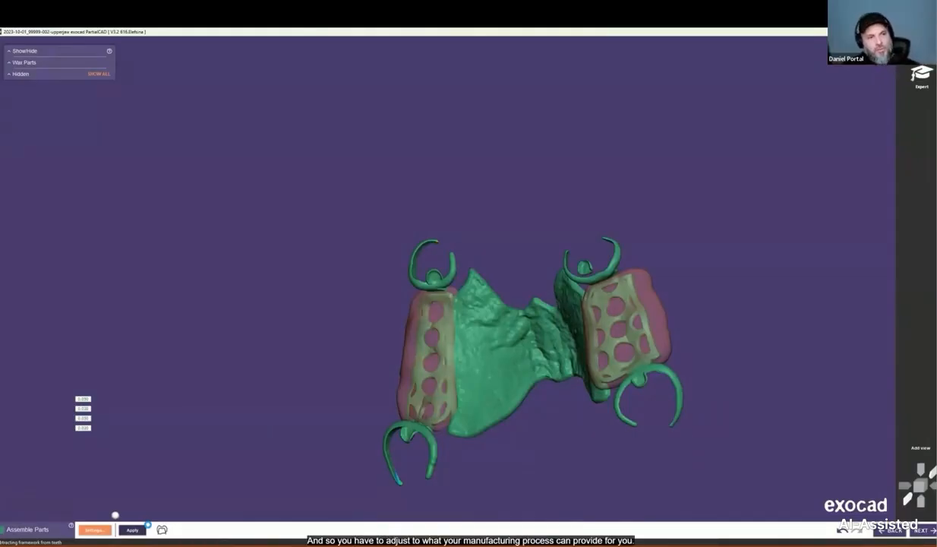
left_click(145, 527)
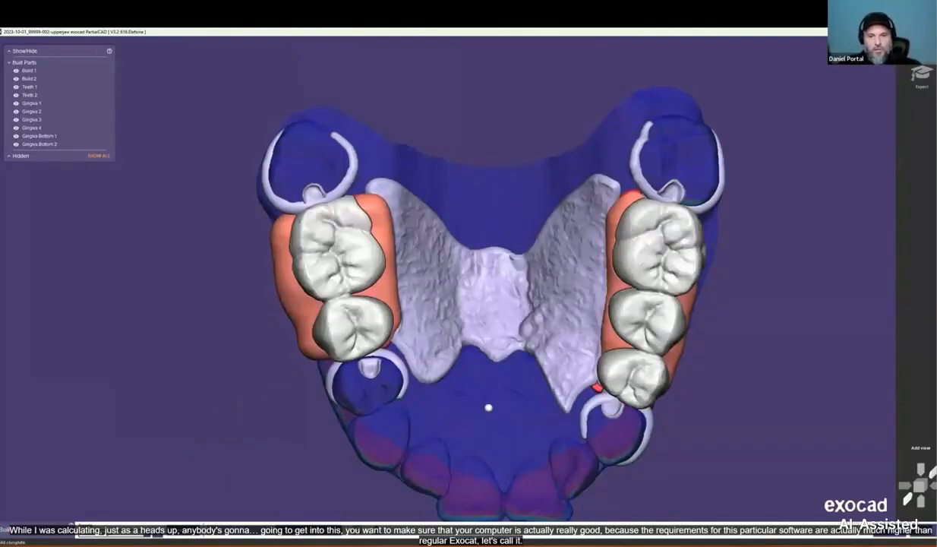
- Examine the built framework, teeth and gingiva parts in assembled and exploded views
scroll(488, 408, "down", 3)
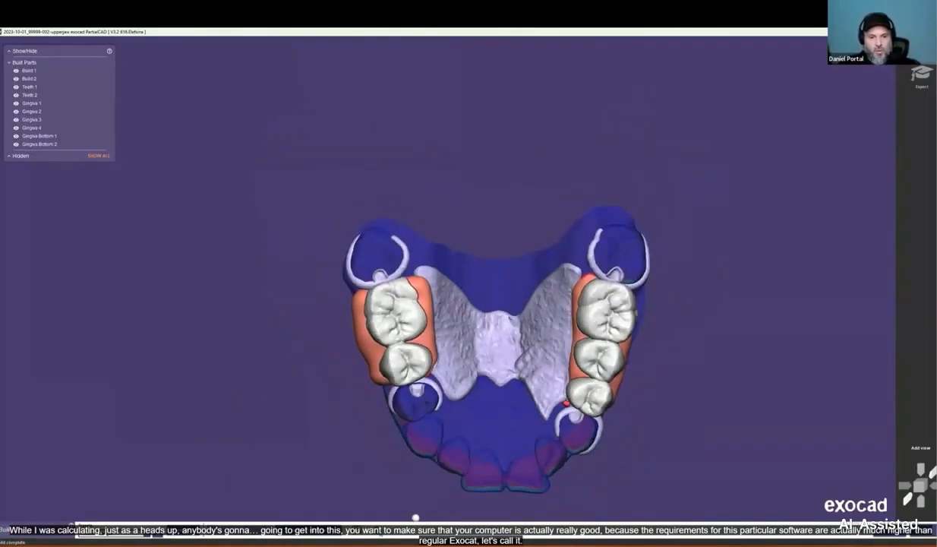
right_click_drag(471, 479, 506, 409)
scroll(458, 425, "down", 3)
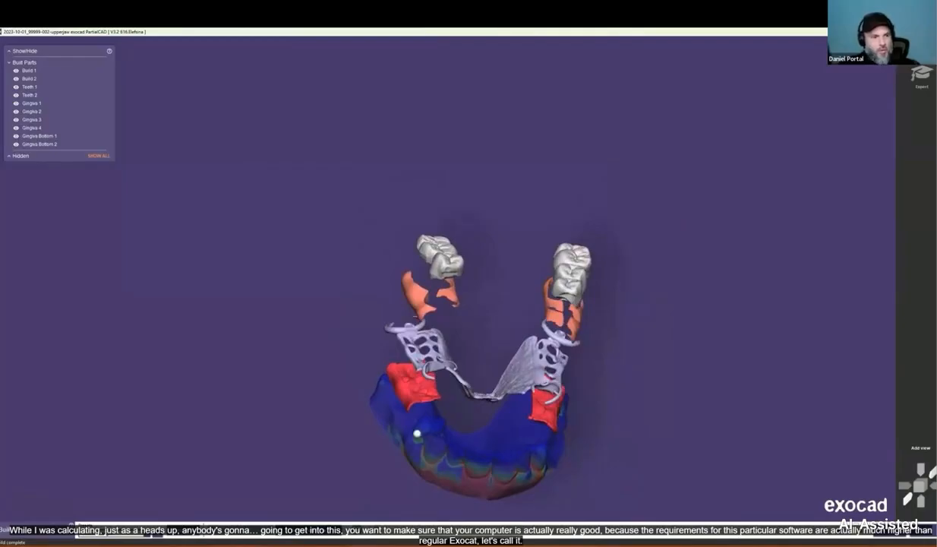
scroll(416, 423, "up", 5)
right_click_drag(458, 379, 228, 319)
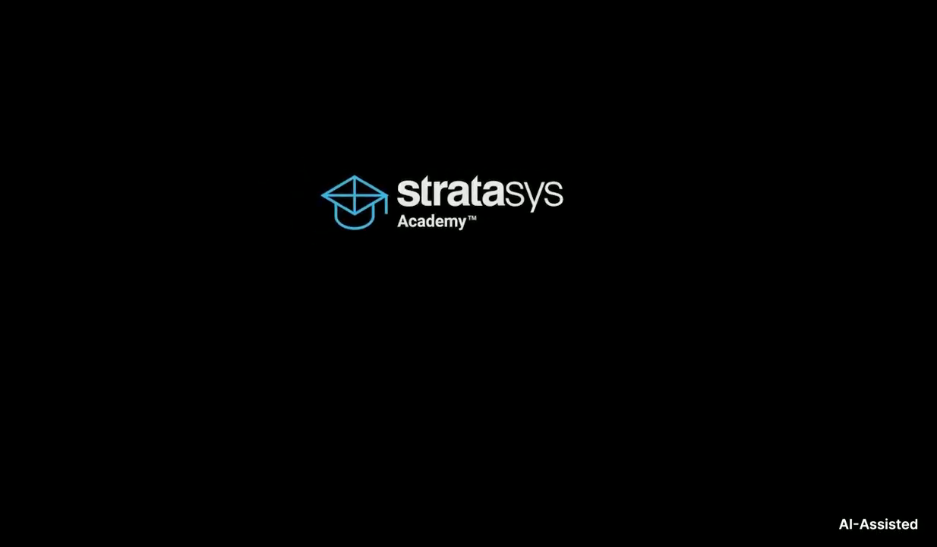